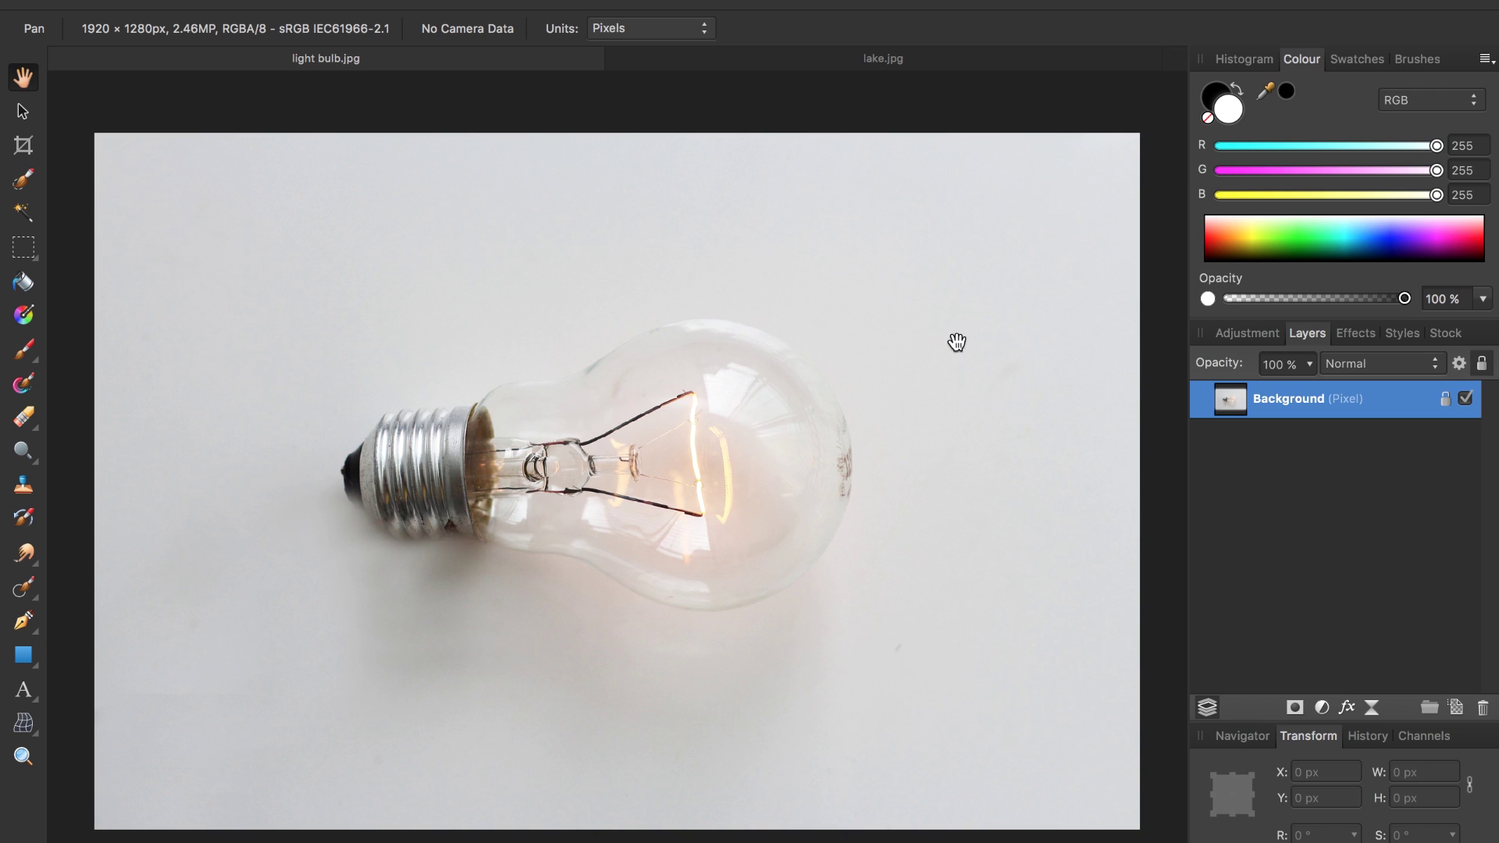
# Look at the lake photo, then return to the light bulb photo
pyautogui.click(947, 61)
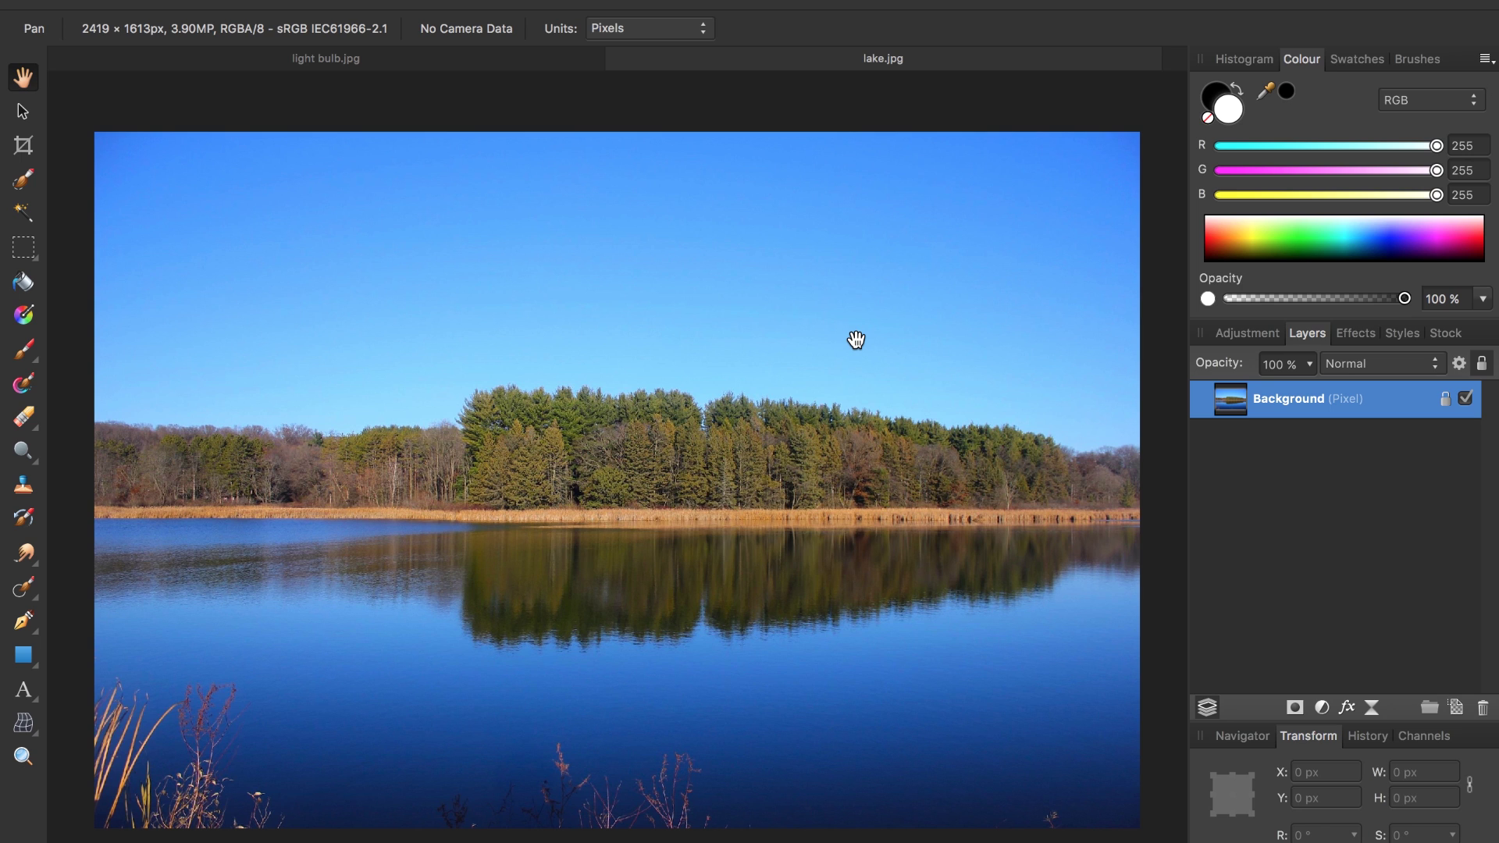
pyautogui.click(506, 62)
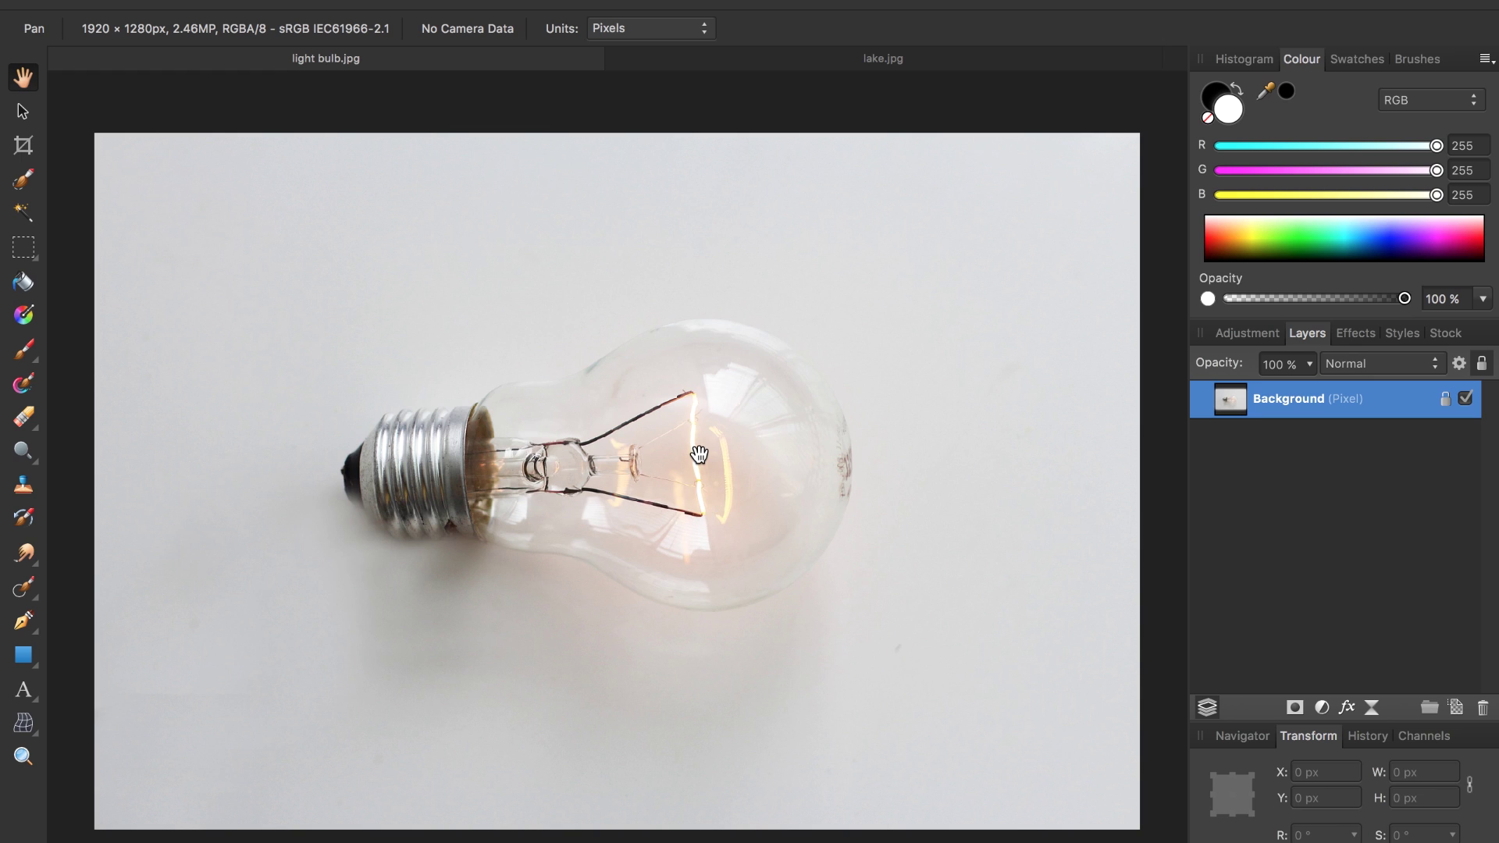
pyautogui.moveTo(699, 454); pyautogui.dragTo(697, 463)
# Use the Inpainting Brush to paint out the filament wire from top down to the base
pyautogui.click(23, 598)
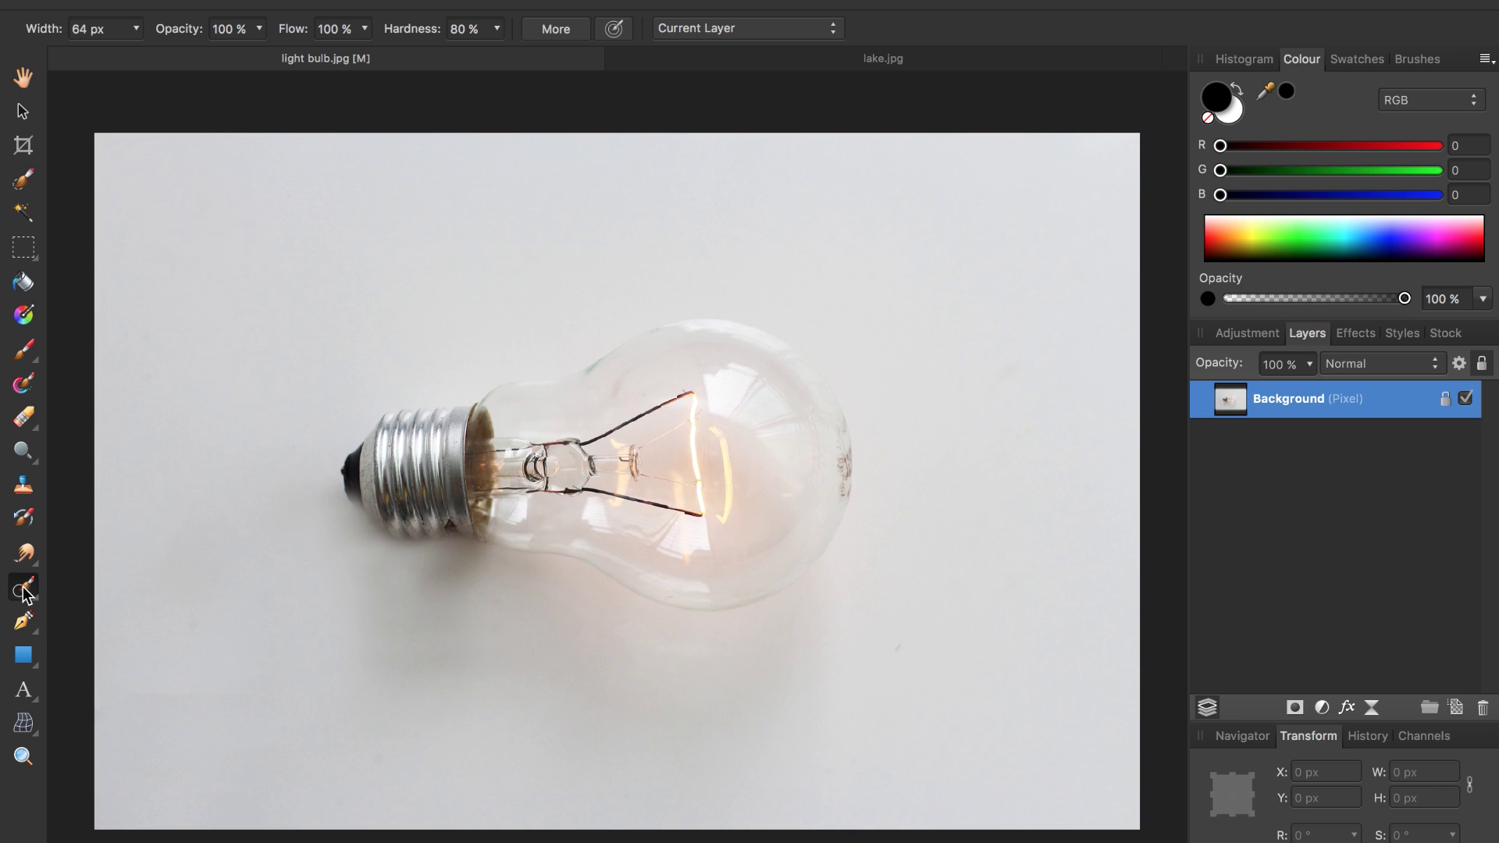
pyautogui.click(23, 598)
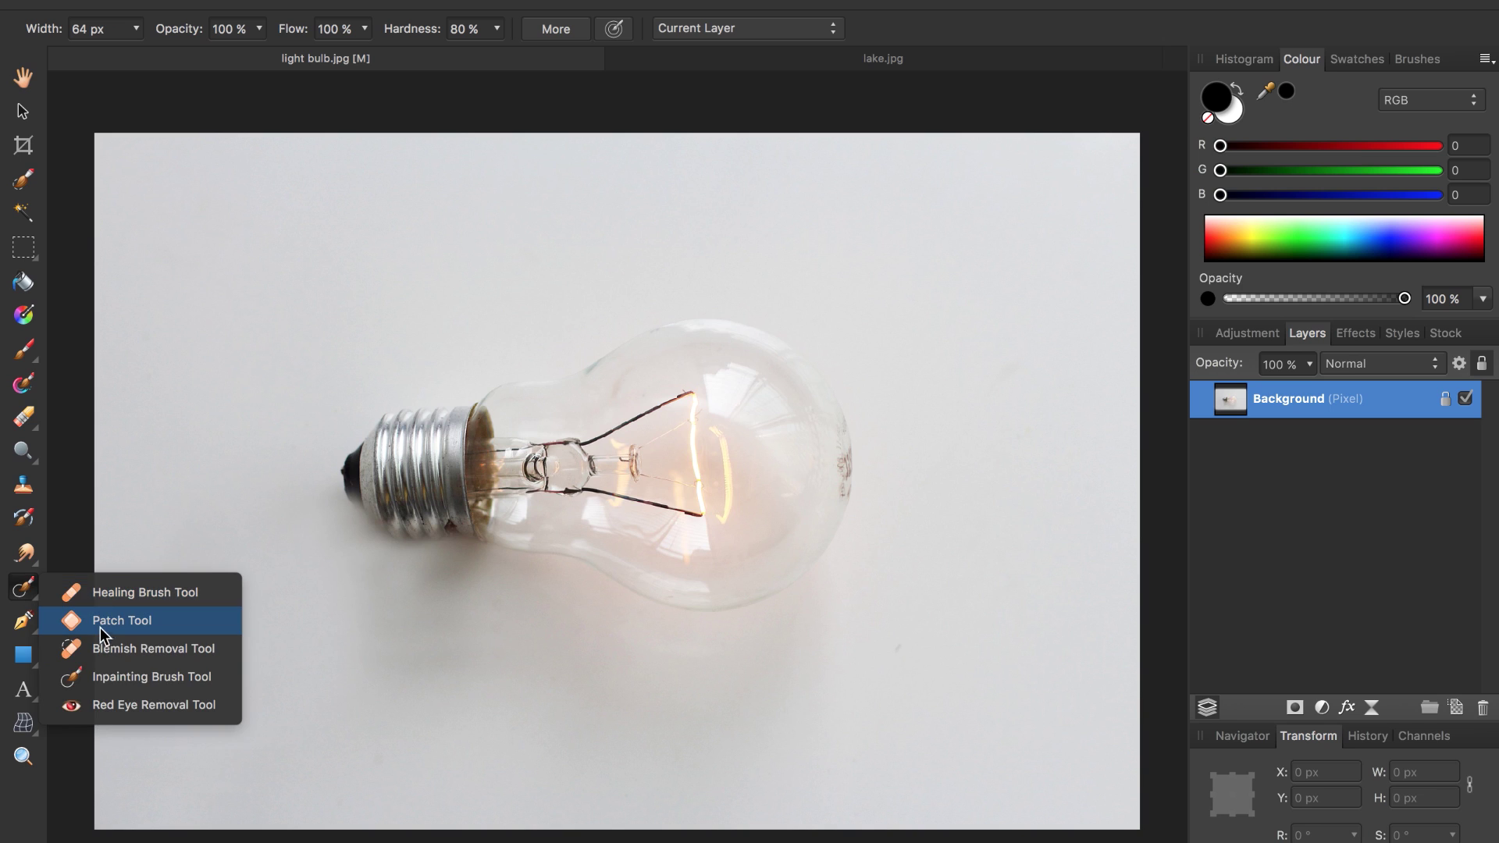
pyautogui.click(89, 676)
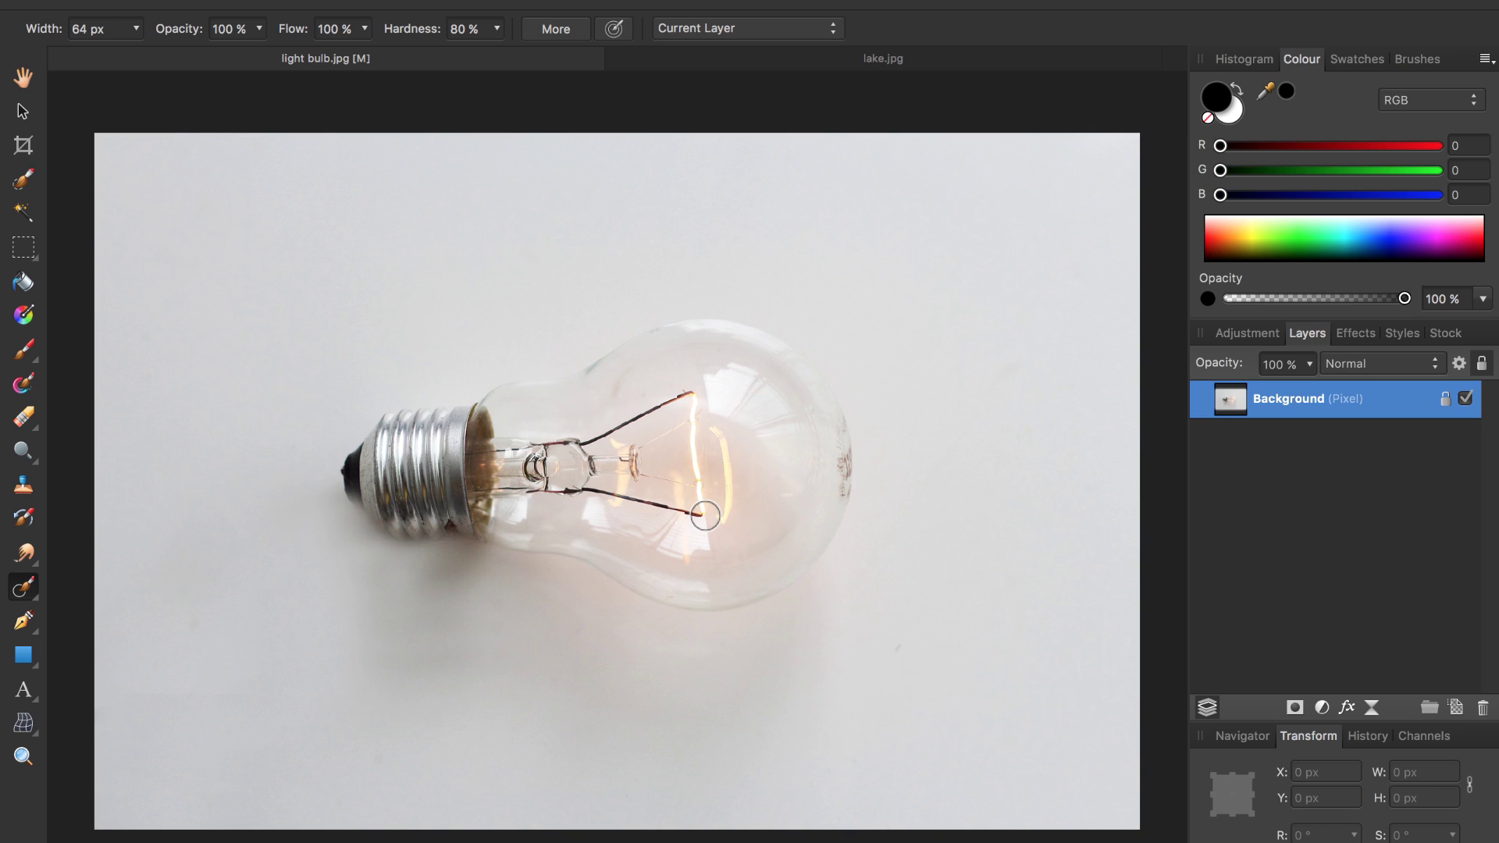
pyautogui.moveTo(706, 514); pyautogui.dragTo(690, 383)
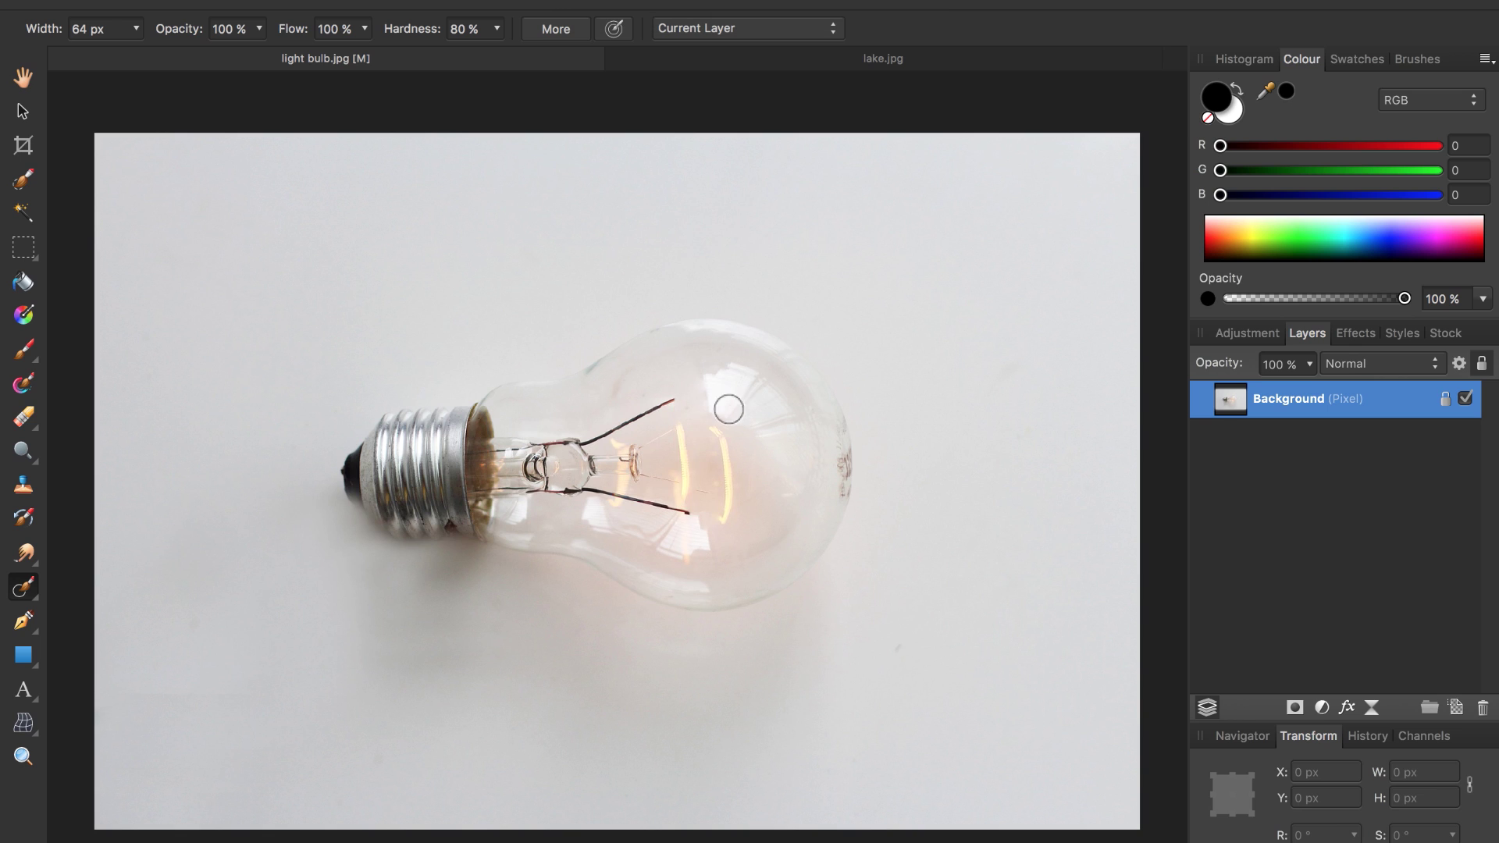
pyautogui.moveTo(705, 424)
pyautogui.mouseDown()
pyautogui.moveTo(732, 467)
pyautogui.moveTo(720, 519)
pyautogui.mouseUp()
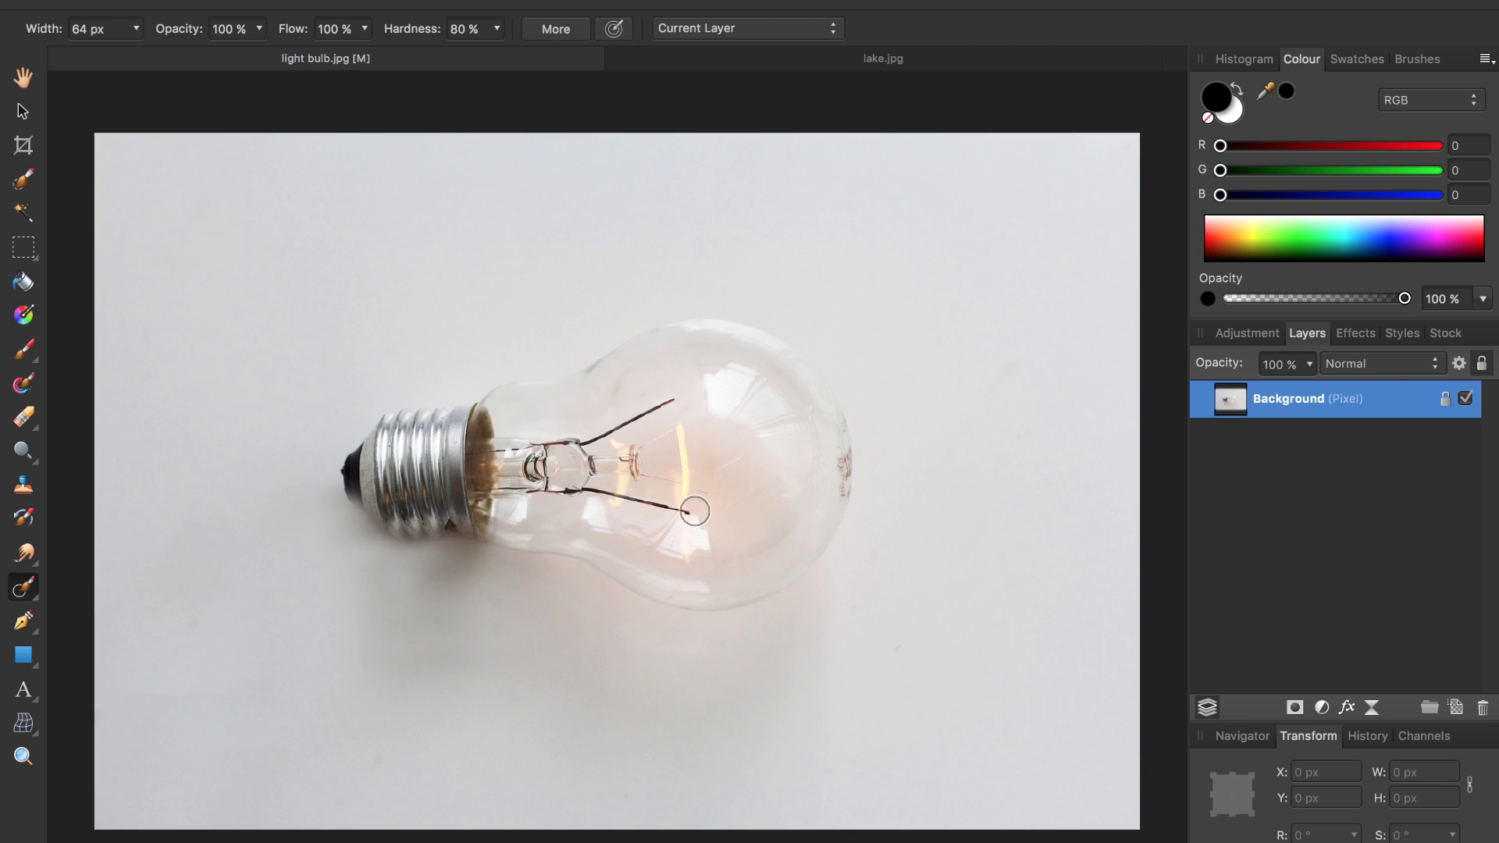
pyautogui.moveTo(695, 513); pyautogui.dragTo(504, 483)
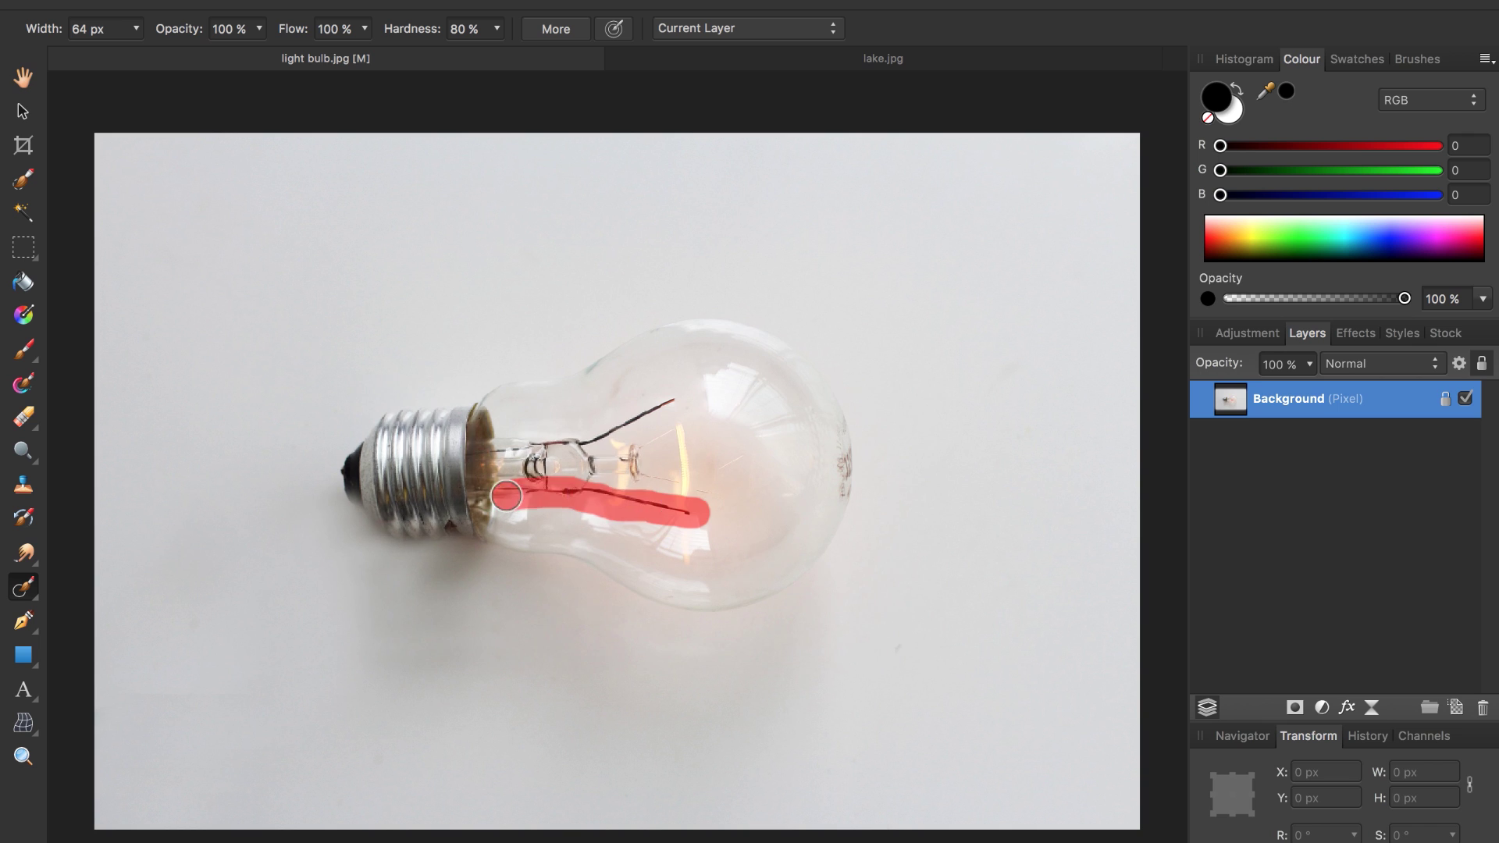
# Clean up the remaining wires and filament traces, then bring up lake.jpg
pyautogui.moveTo(685, 468)
pyautogui.mouseDown()
pyautogui.moveTo(685, 410)
pyautogui.moveTo(546, 449)
pyautogui.moveTo(630, 496)
pyautogui.mouseUp()
pyautogui.moveTo(734, 483); pyautogui.dragTo(732, 455)
pyautogui.moveTo(659, 500); pyautogui.dragTo(660, 418)
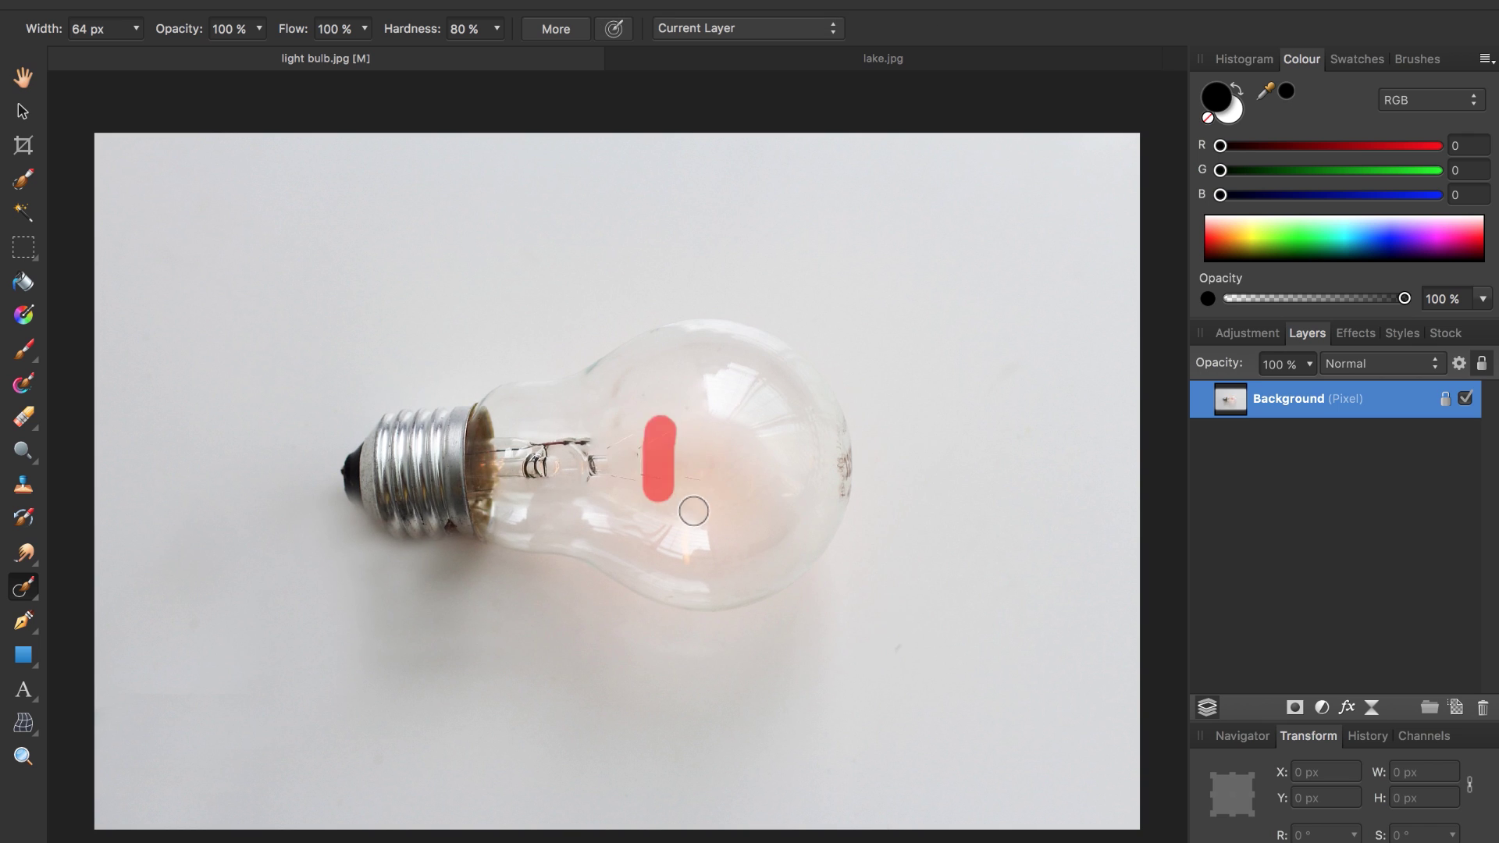
pyautogui.moveTo(714, 484)
pyautogui.mouseDown()
pyautogui.moveTo(653, 485)
pyautogui.moveTo(603, 491)
pyautogui.mouseUp()
pyautogui.moveTo(556, 434)
pyautogui.mouseDown()
pyautogui.moveTo(553, 478)
pyautogui.moveTo(512, 480)
pyautogui.moveTo(617, 406)
pyautogui.mouseUp()
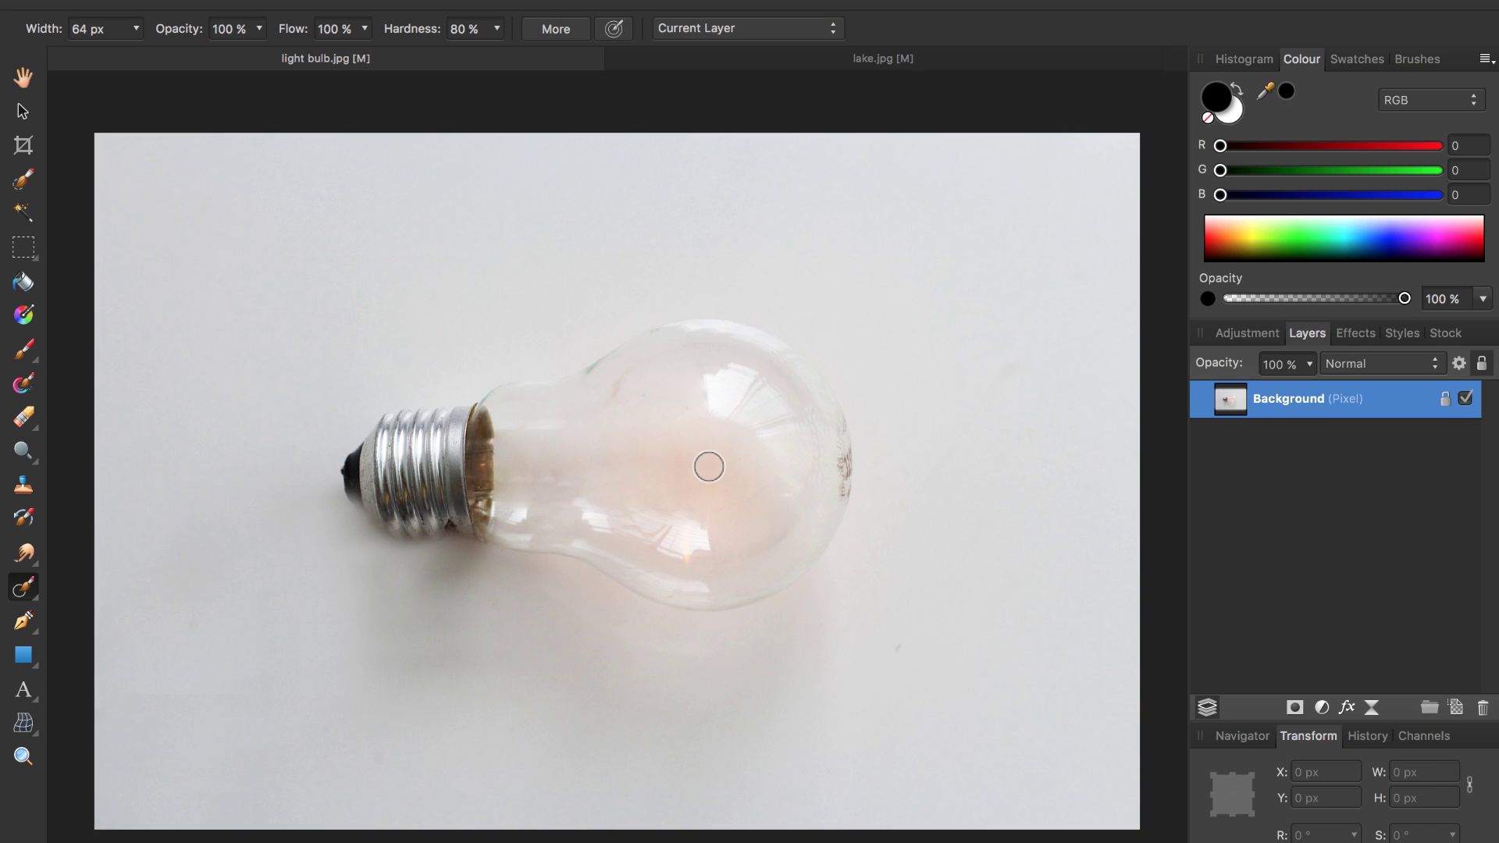
pyautogui.click(824, 71)
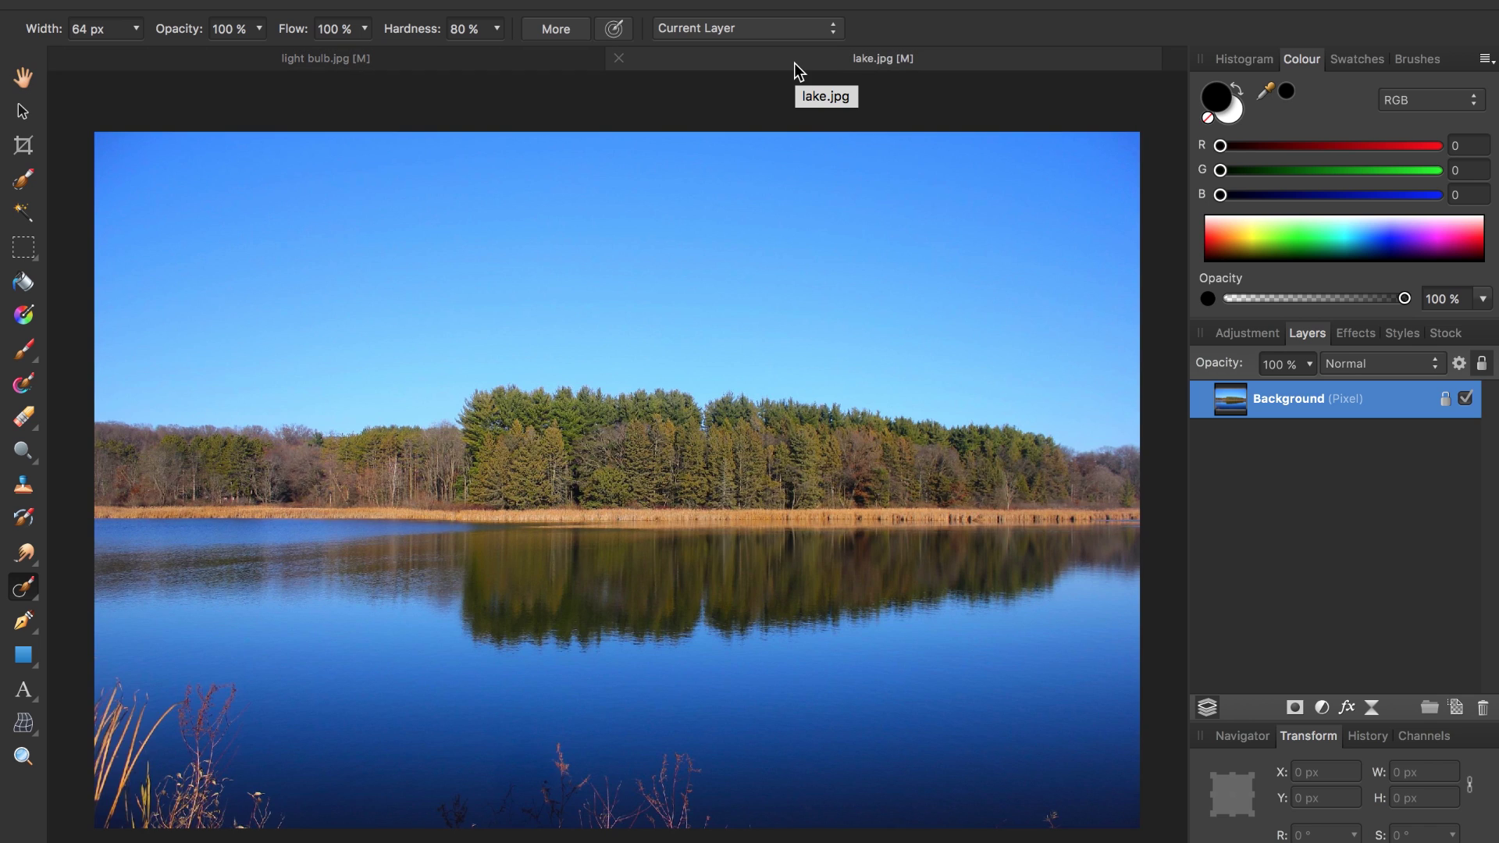
# Flood-select the lake's sky at 25% tolerance, delete it to transparency, and return to light bulb.jpg
pyautogui.click(25, 218)
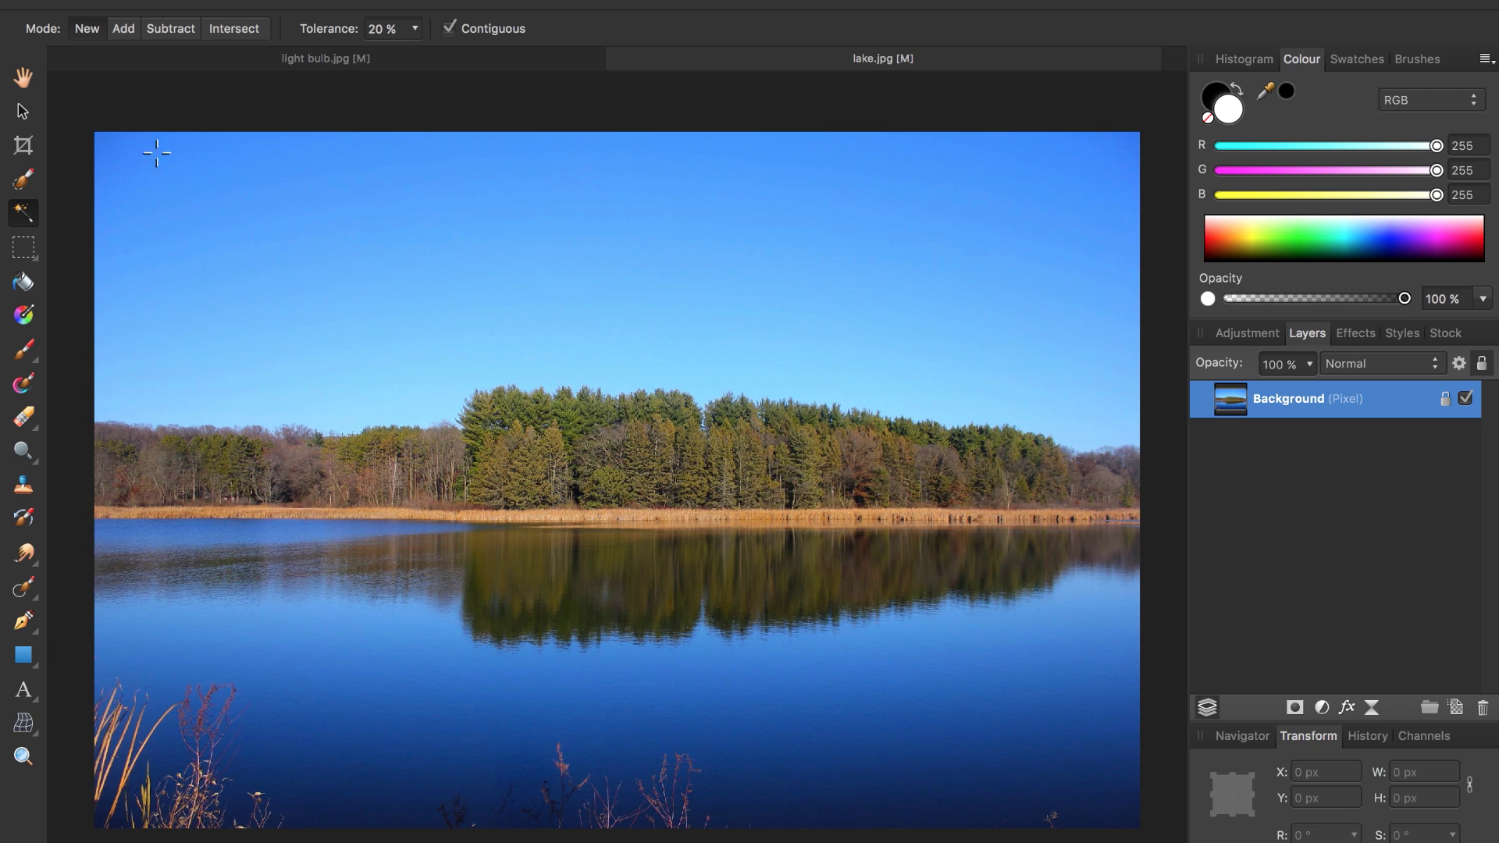
pyautogui.click(412, 29)
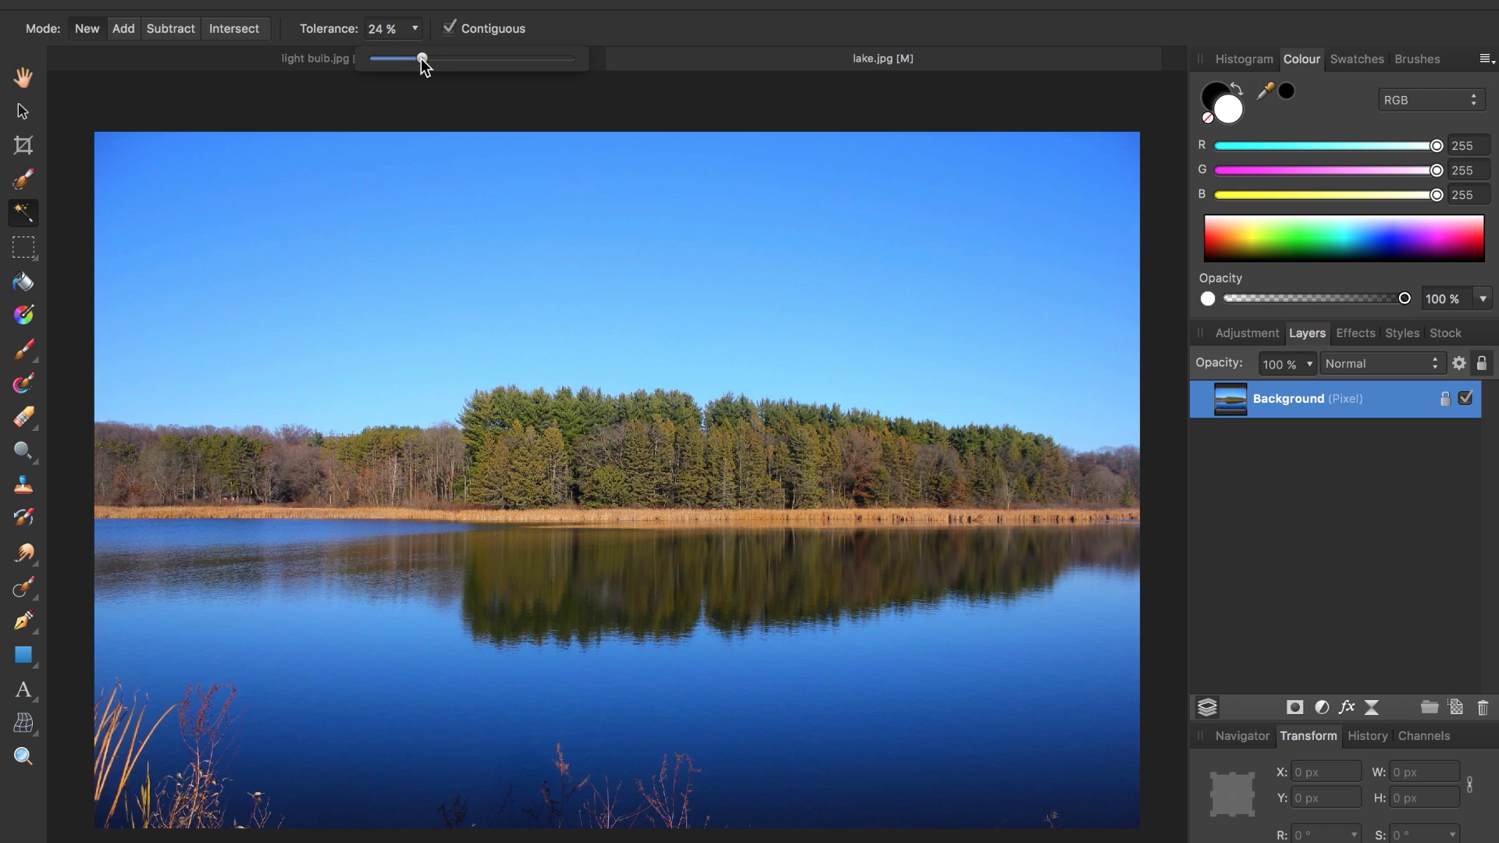
pyautogui.click(417, 28)
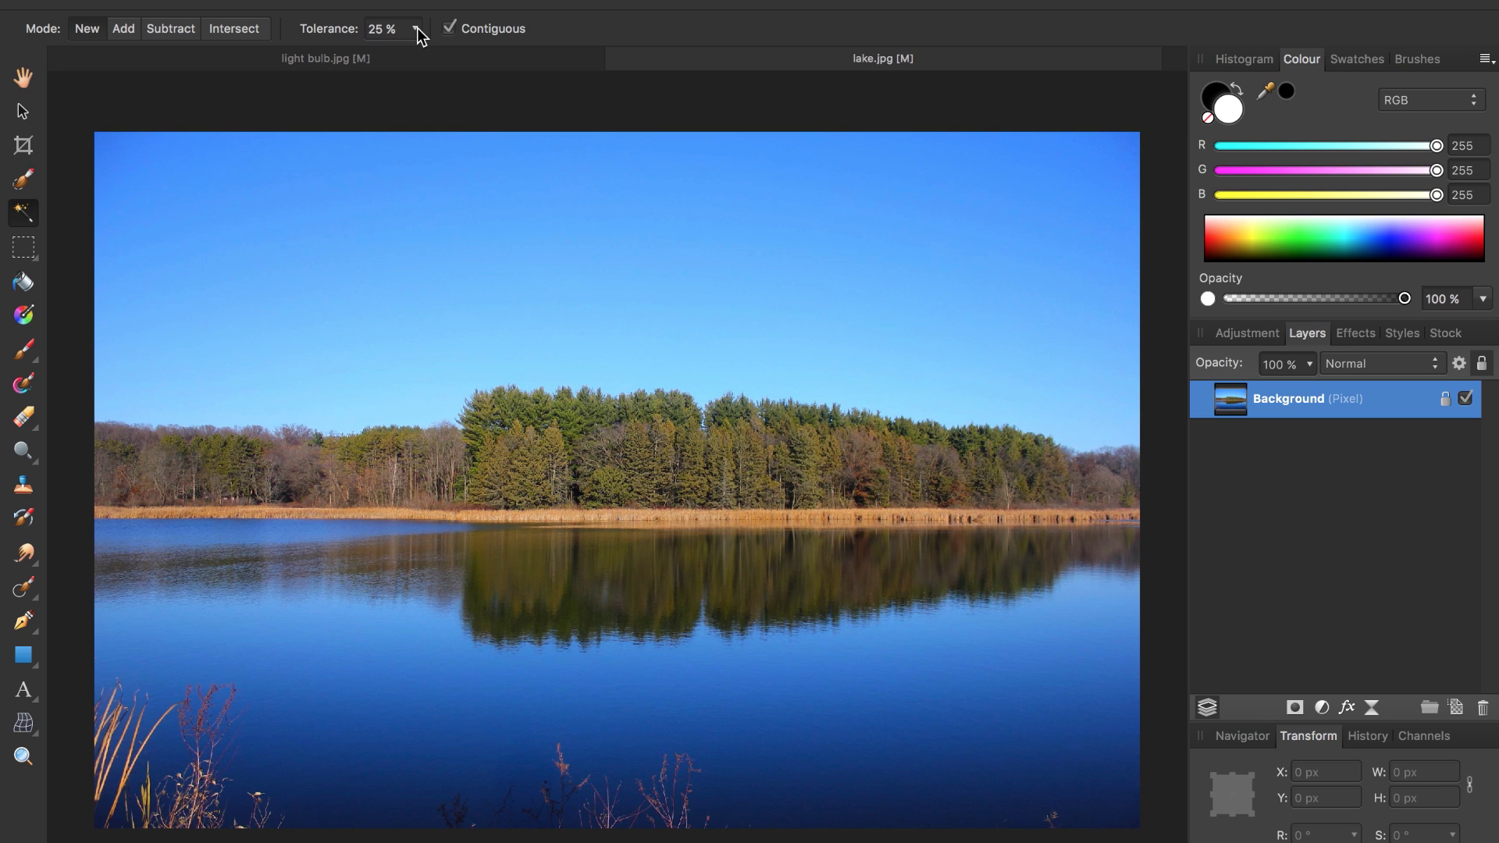
pyautogui.click(327, 268)
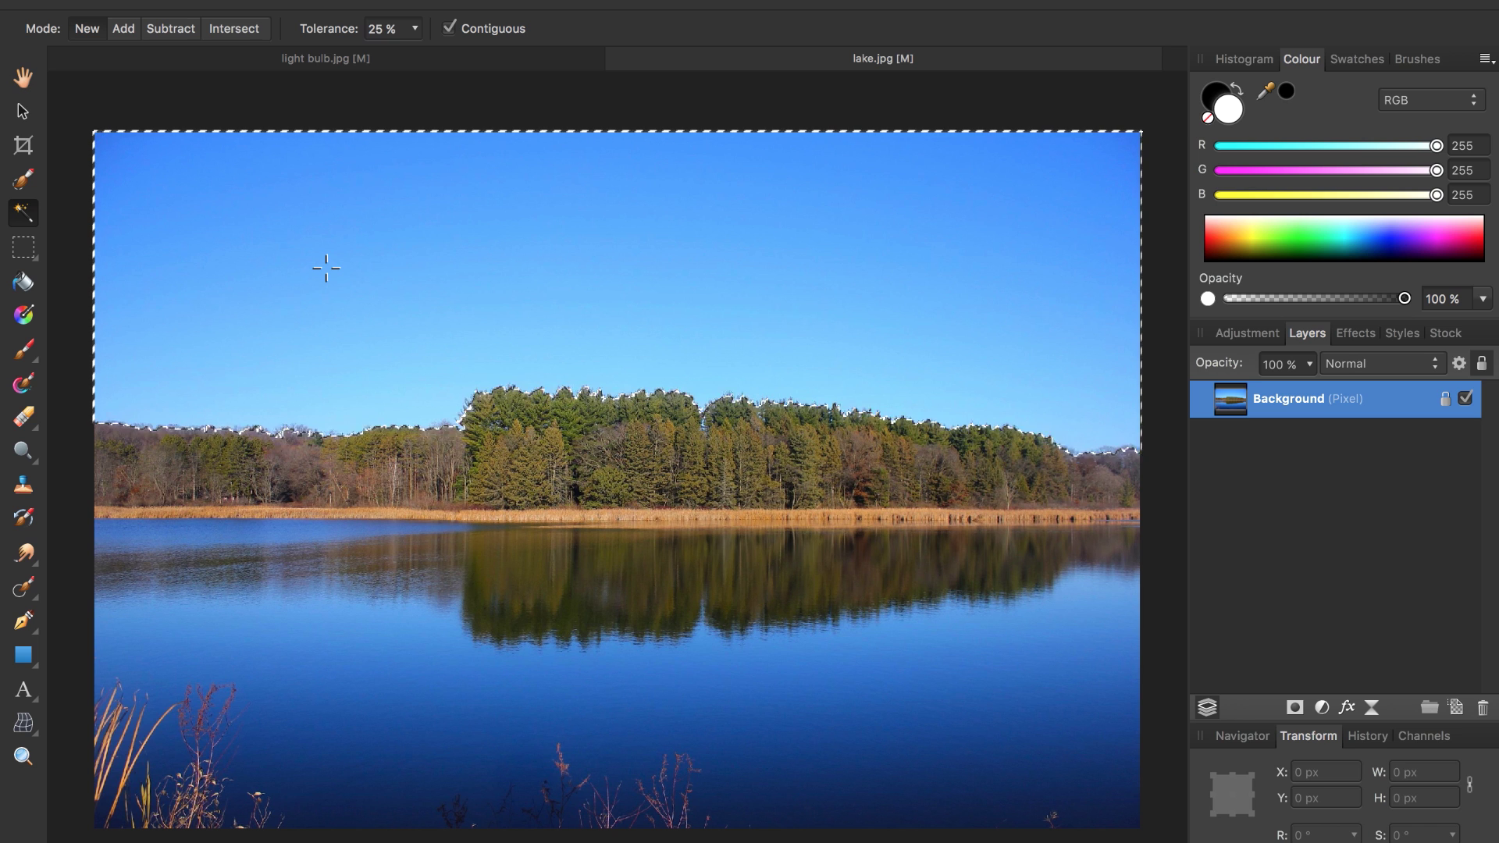
pyautogui.press('Delete')
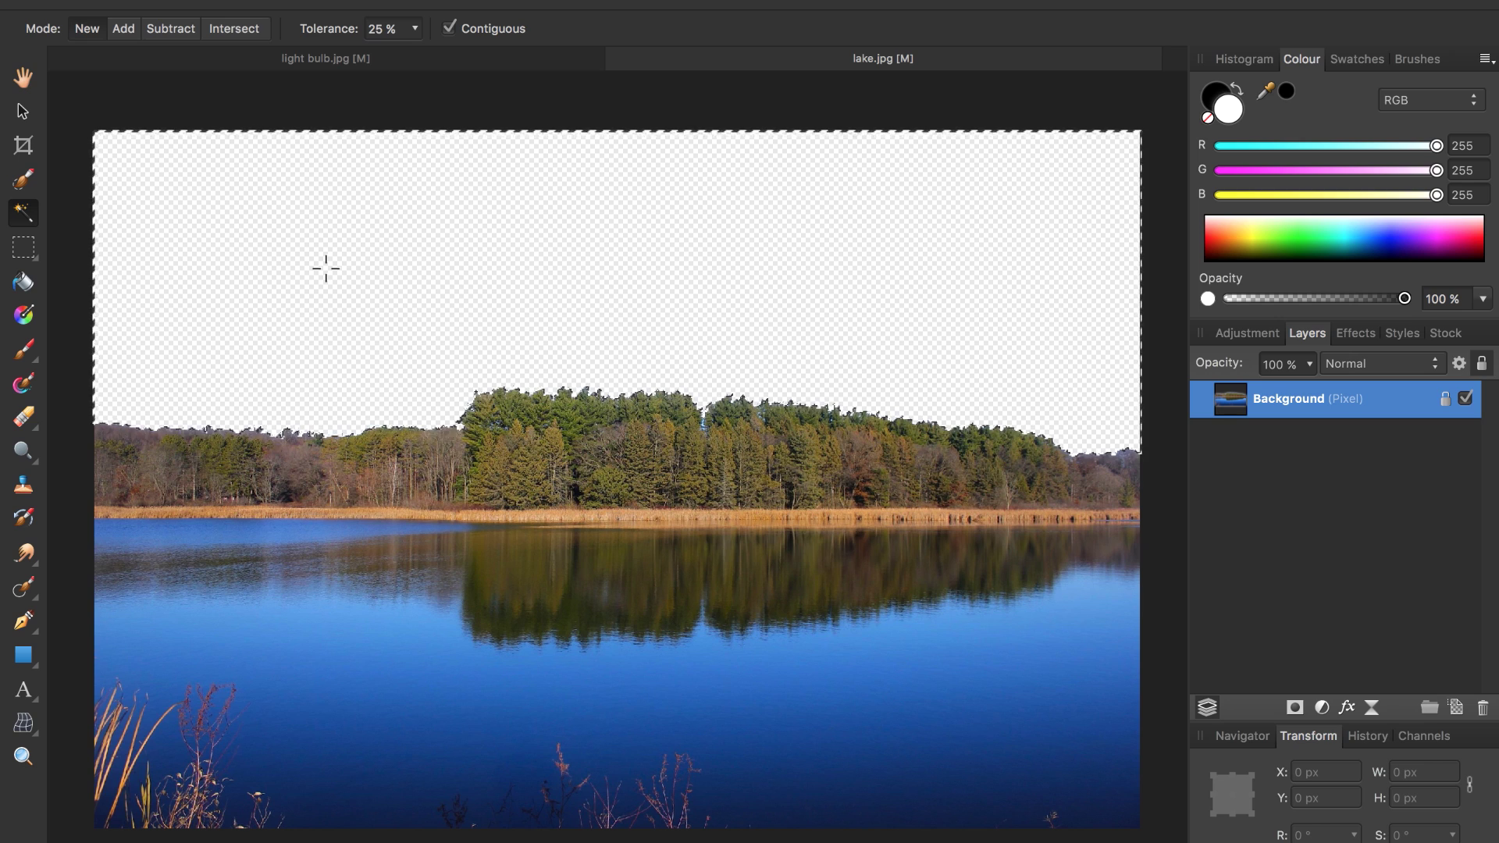
pyautogui.press('super+d')
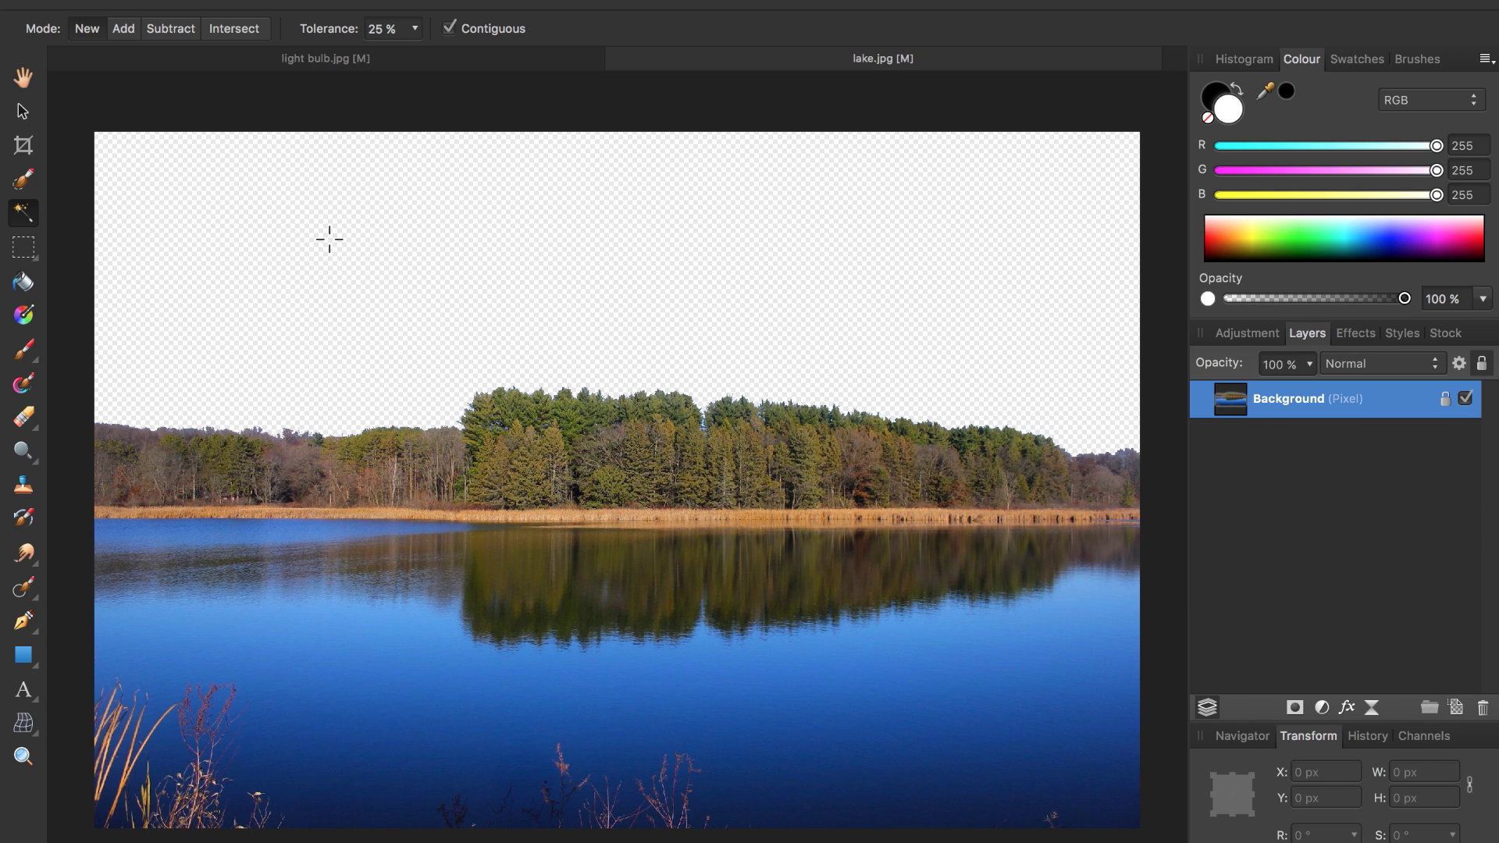
pyautogui.click(362, 62)
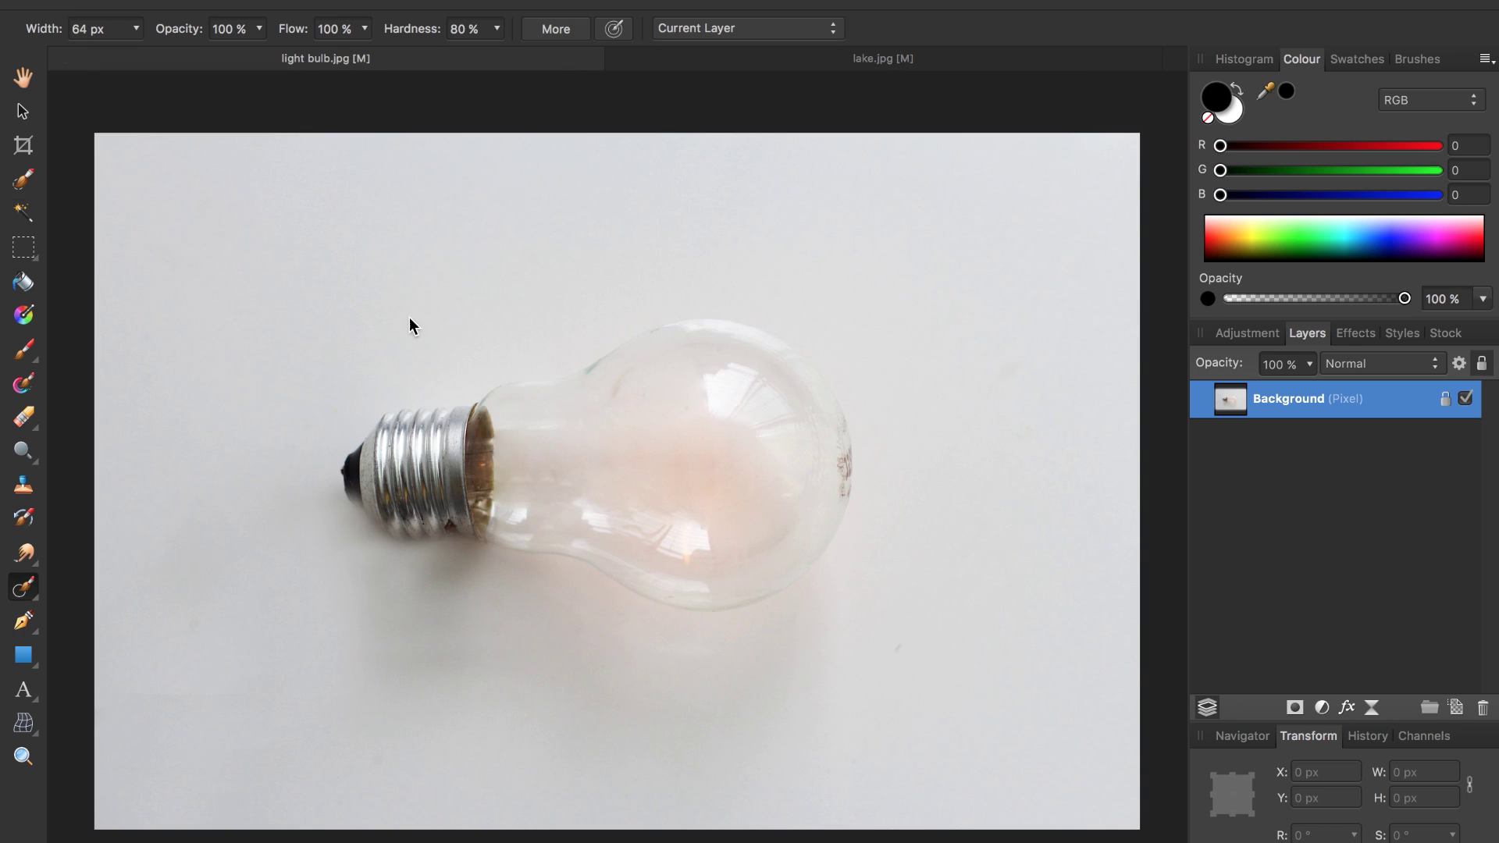
# Paste the sky-less lake as a new layer, shrink it to about 1086 px wide, and place it over the glass
pyautogui.press('super+v')
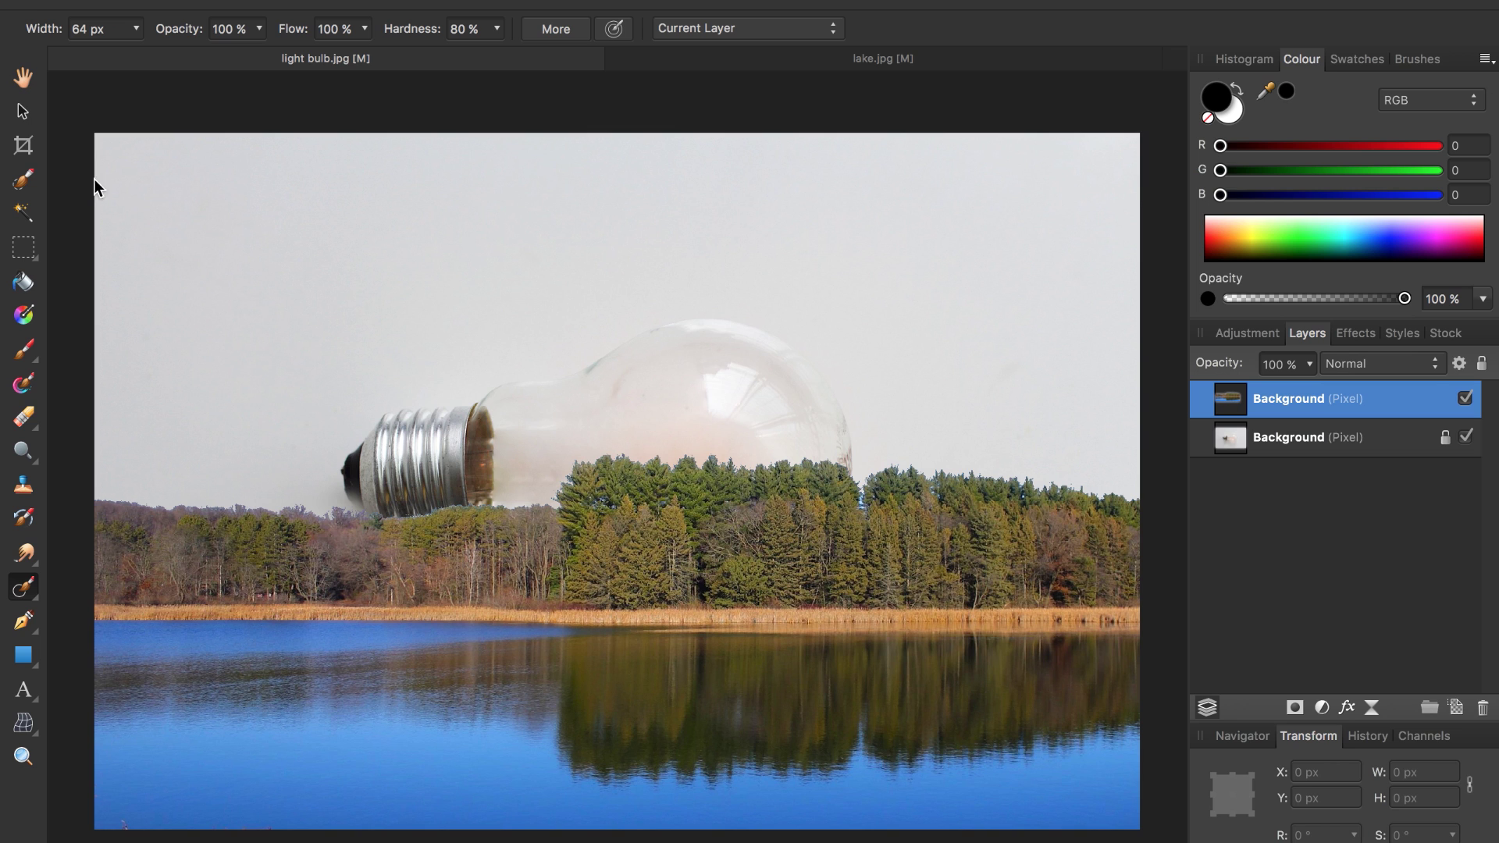
pyautogui.click(23, 114)
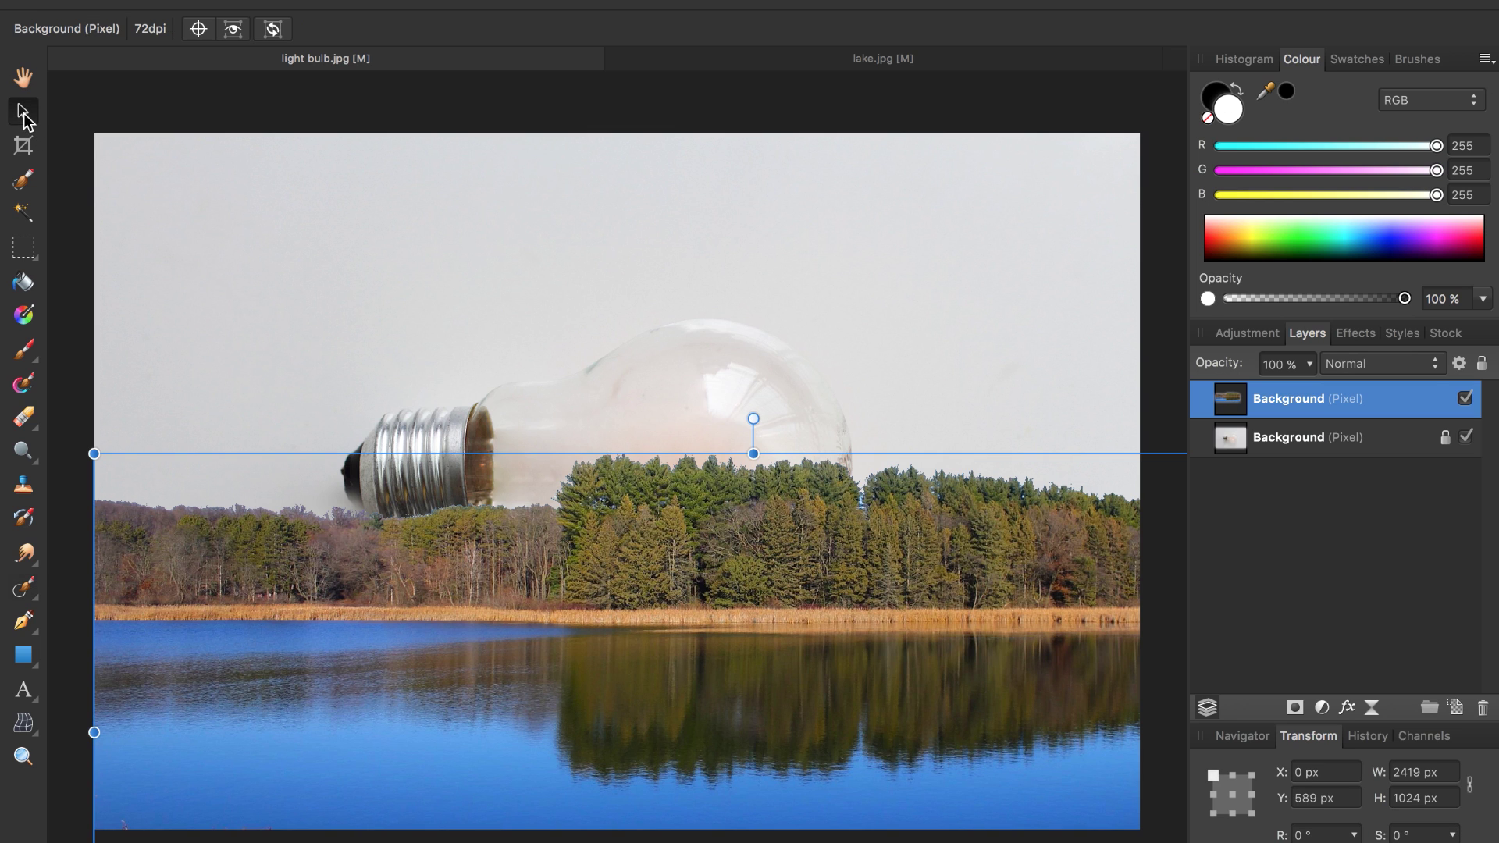
pyautogui.moveTo(555, 589); pyautogui.dragTo(649, 495)
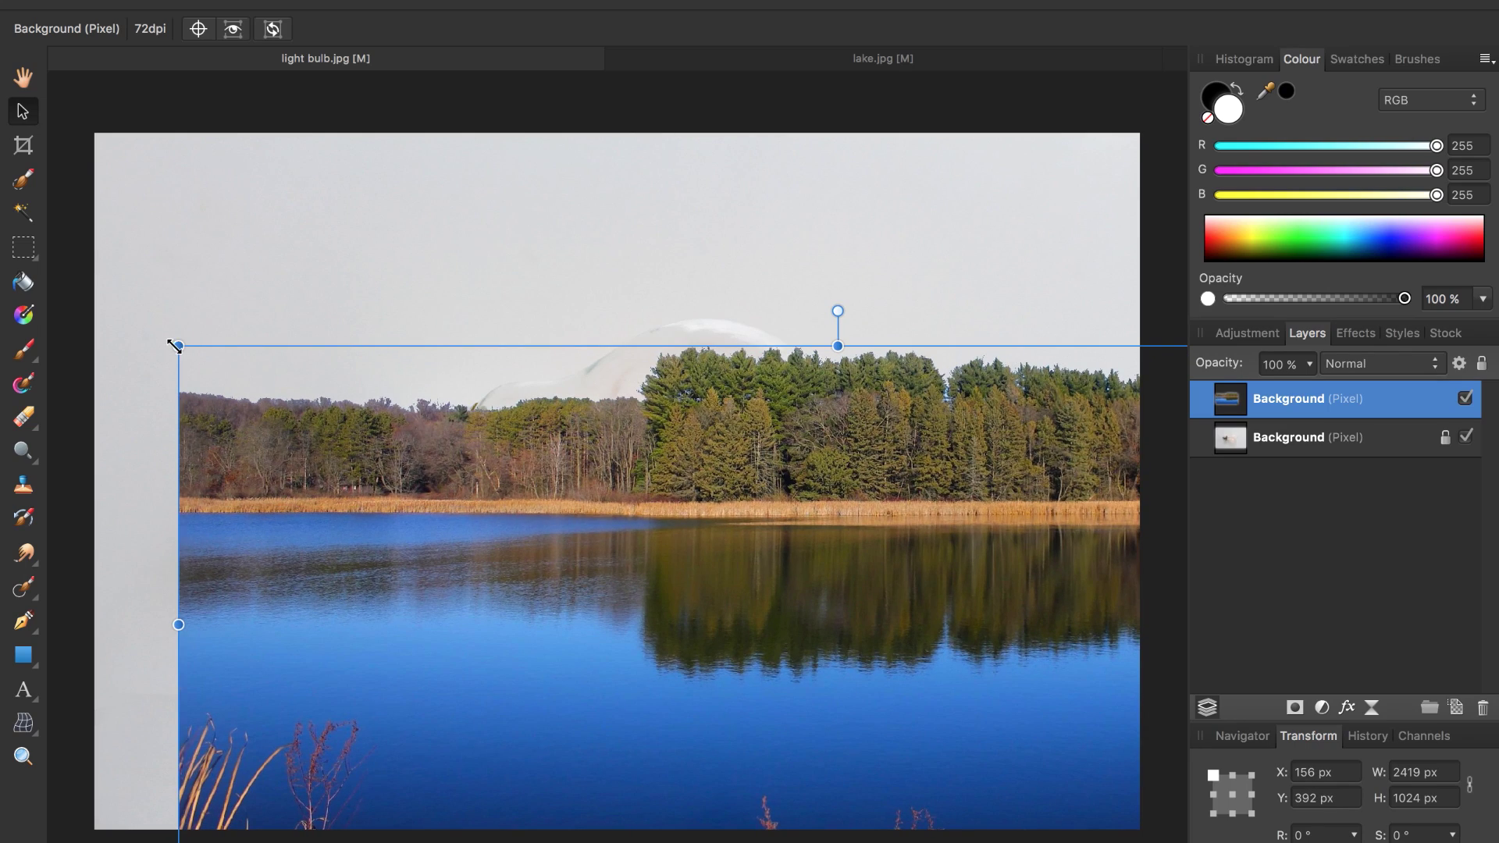
pyautogui.moveTo(179, 346); pyautogui.dragTo(615, 531)
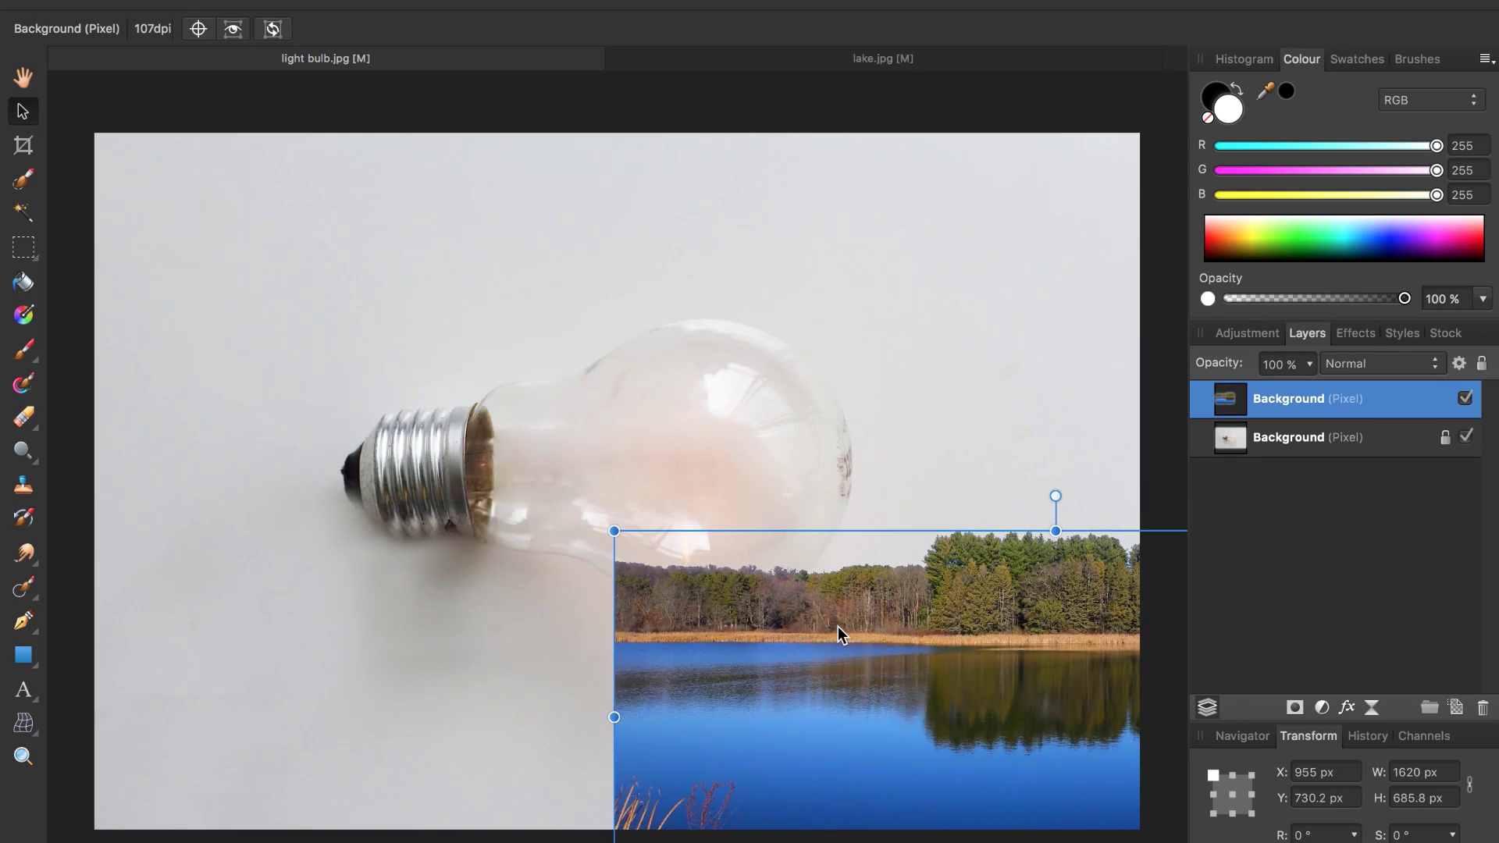
pyautogui.moveTo(837, 629); pyautogui.dragTo(423, 457)
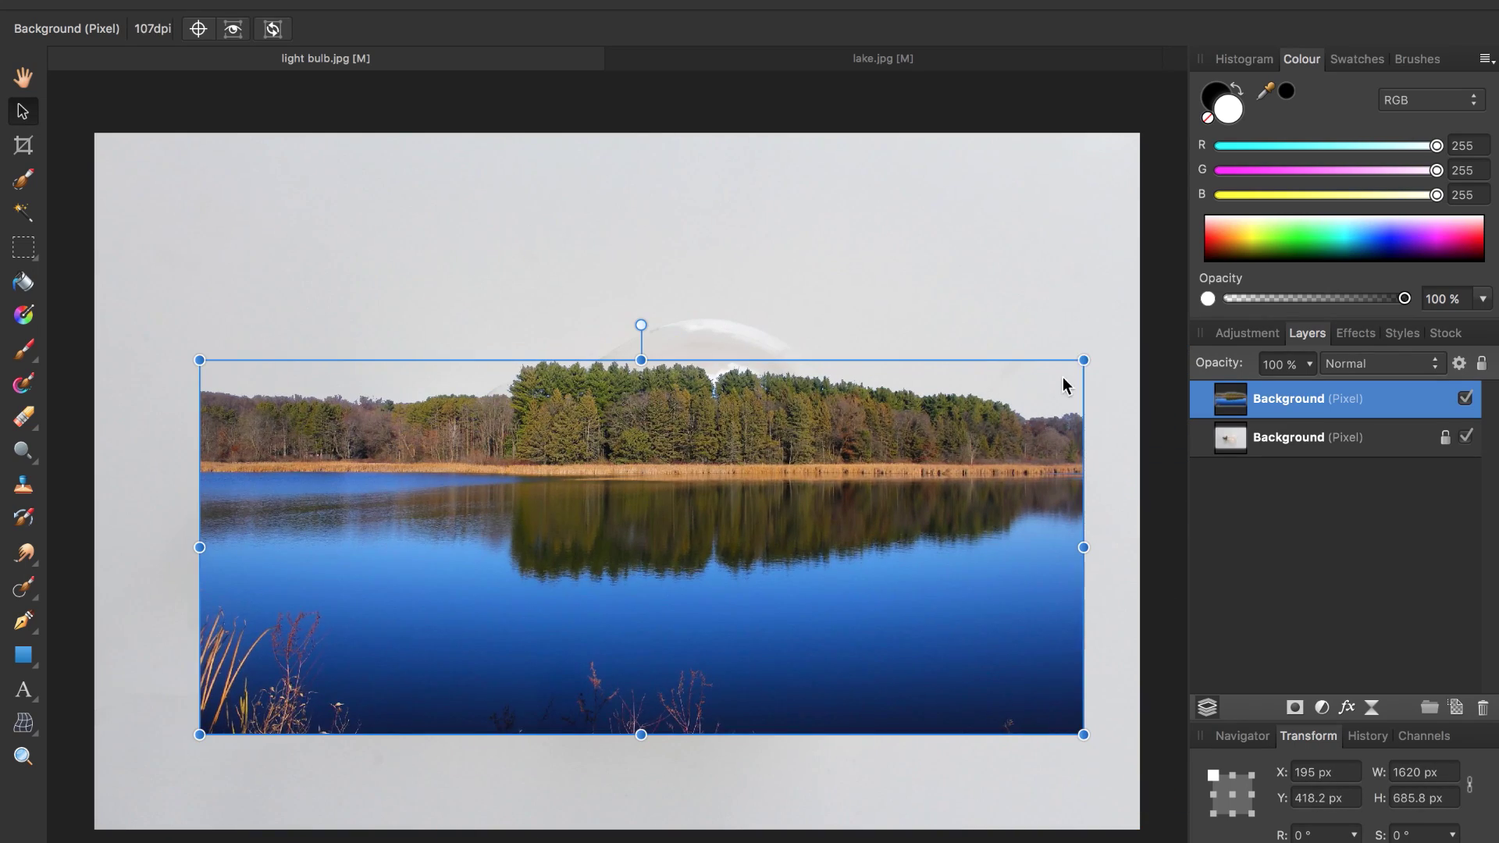
pyautogui.moveTo(1084, 360); pyautogui.dragTo(790, 485)
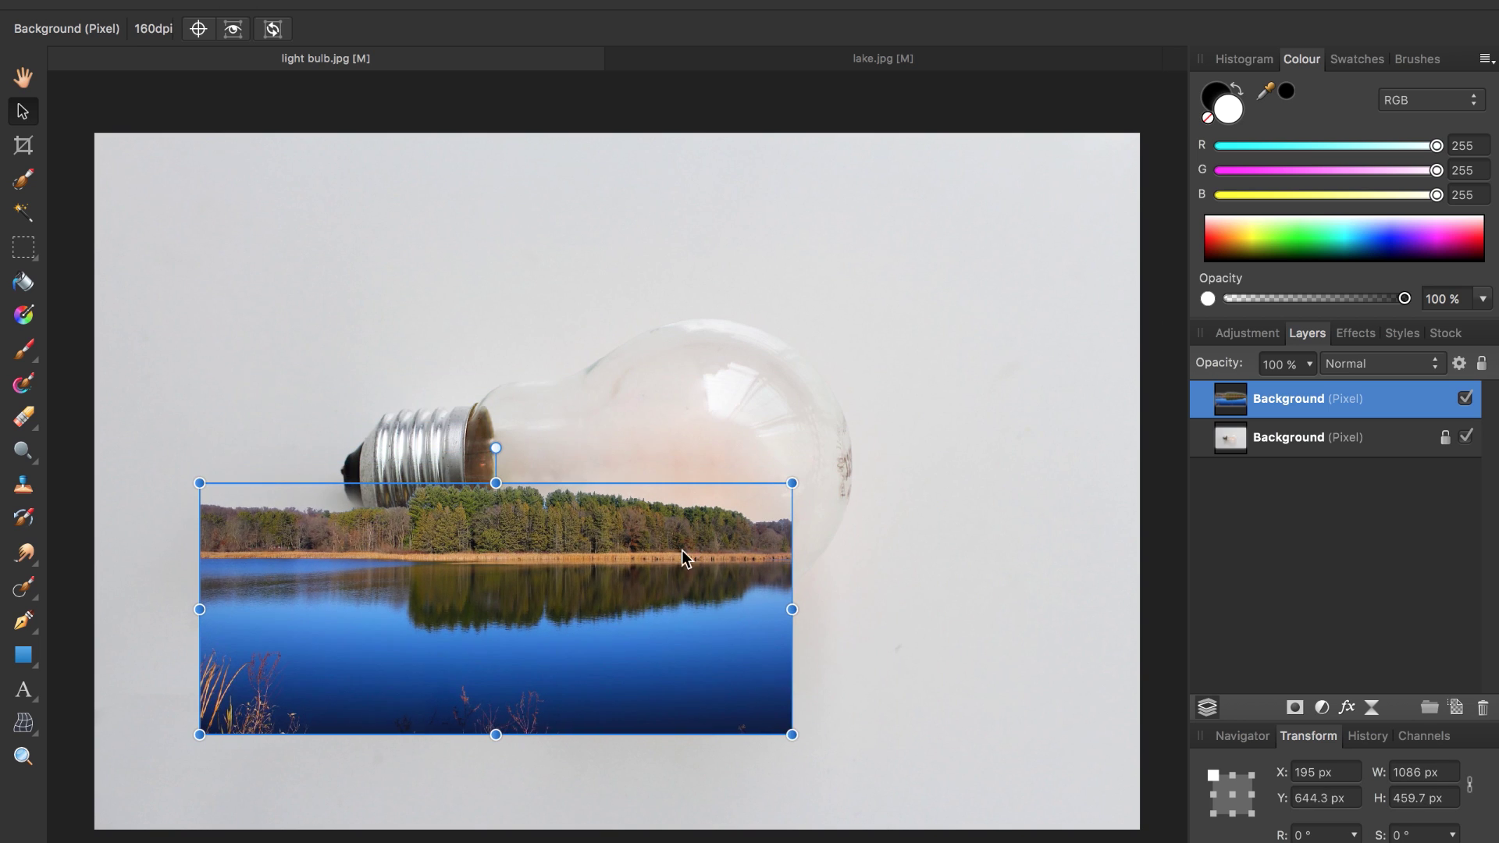
pyautogui.moveTo(681, 549); pyautogui.dragTo(831, 466)
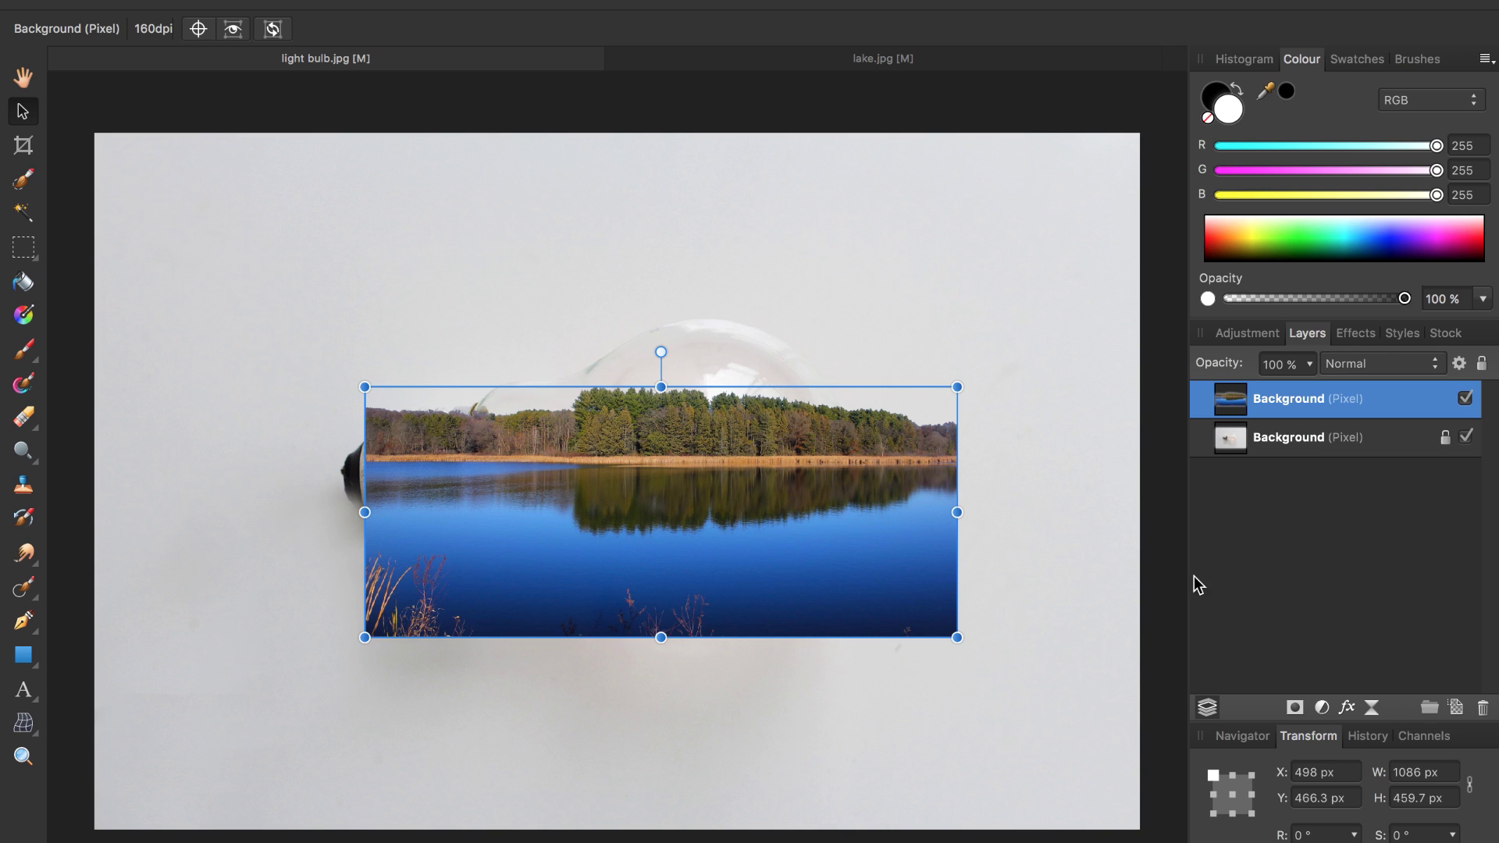
# Add a mask to the lake layer and set up a black brush at 0% hardness
pyautogui.click(1294, 708)
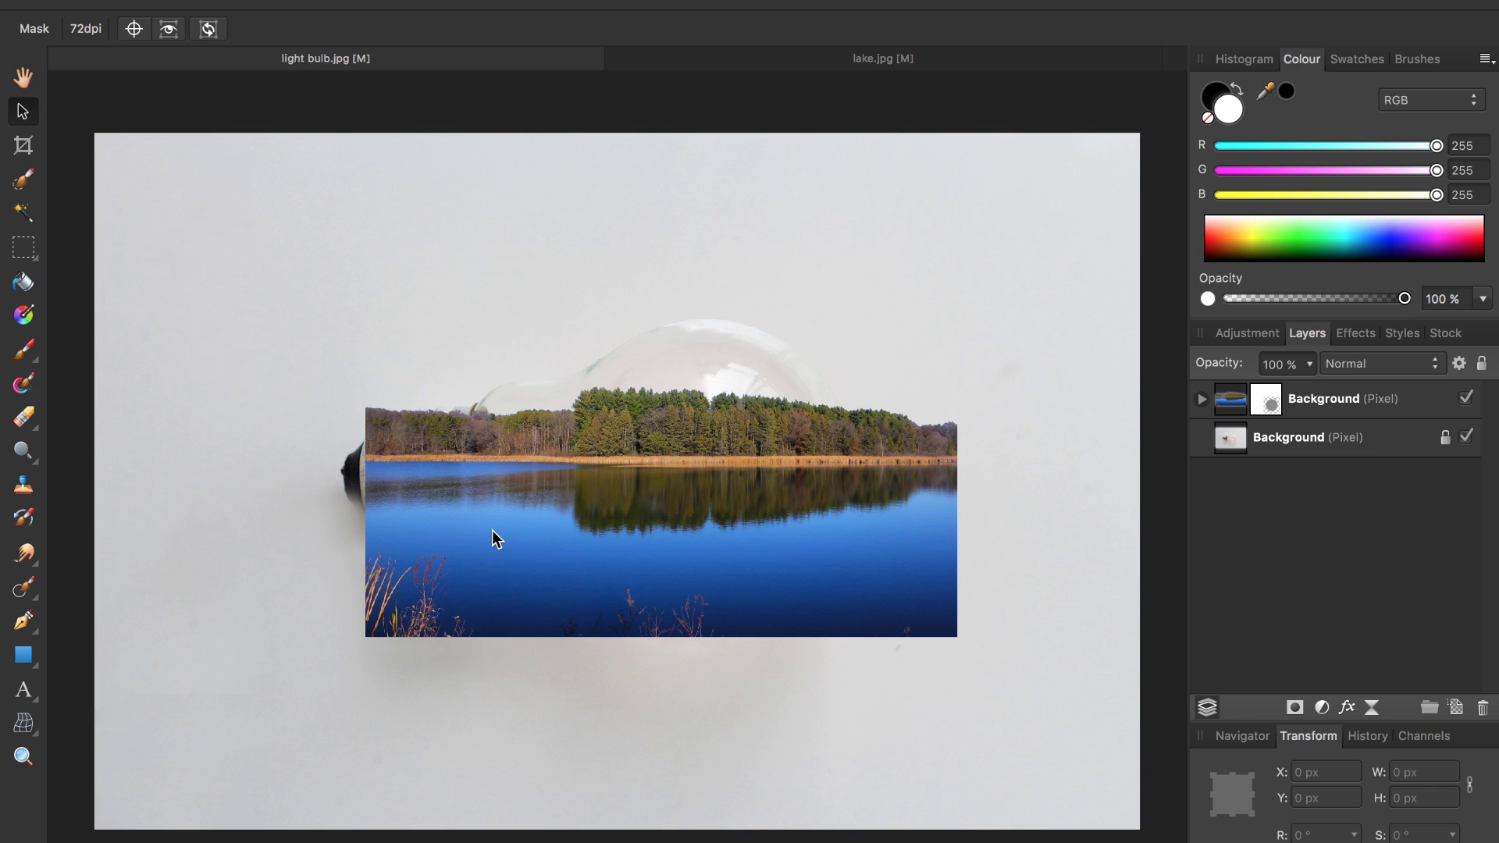
pyautogui.press('b')
pyautogui.press('x')
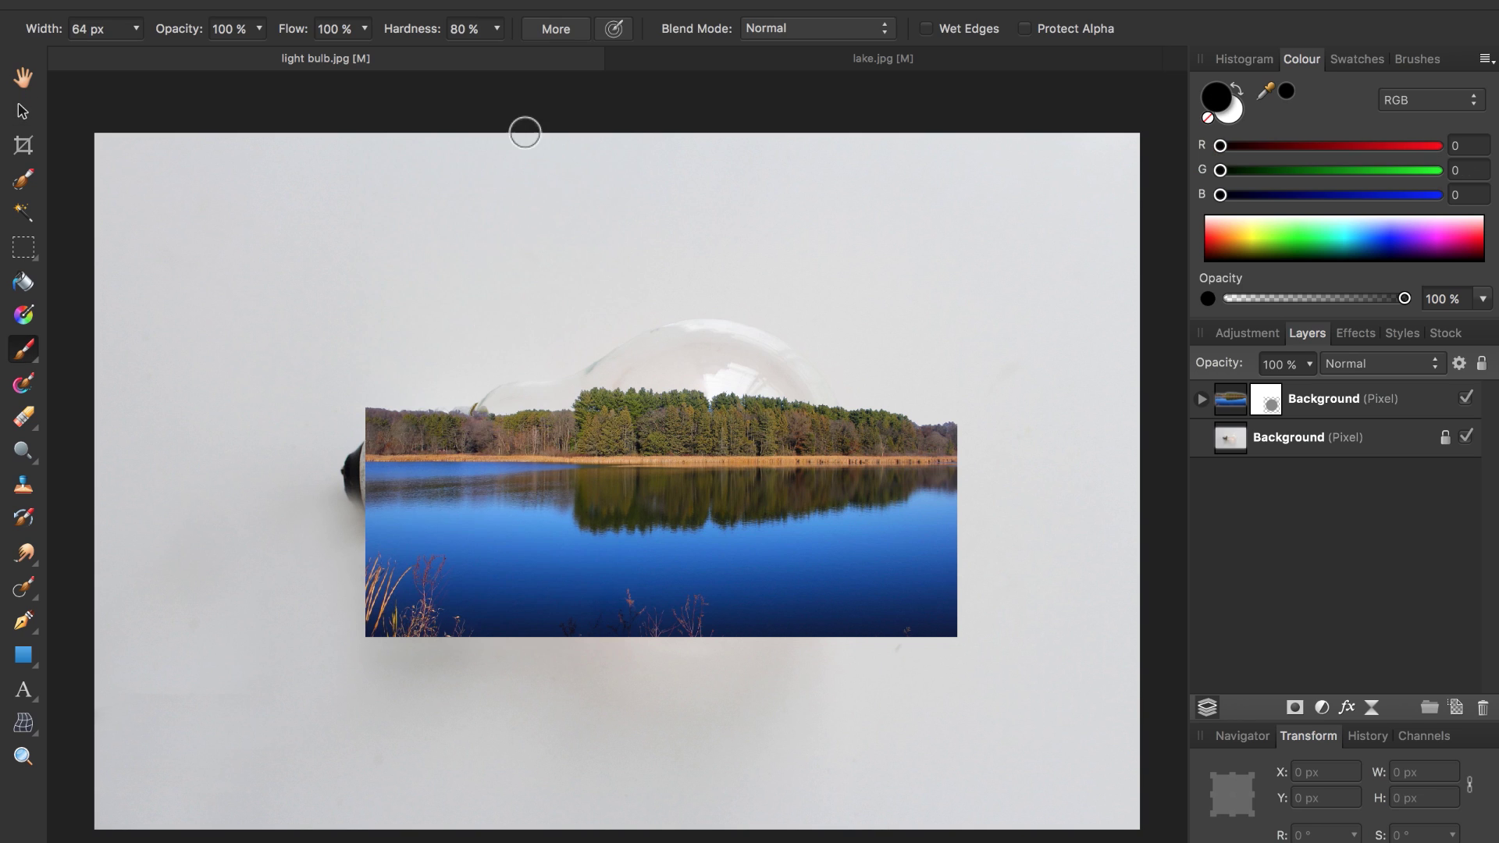
pyautogui.click(497, 28)
pyautogui.moveTo(495, 57); pyautogui.dragTo(320, 57)
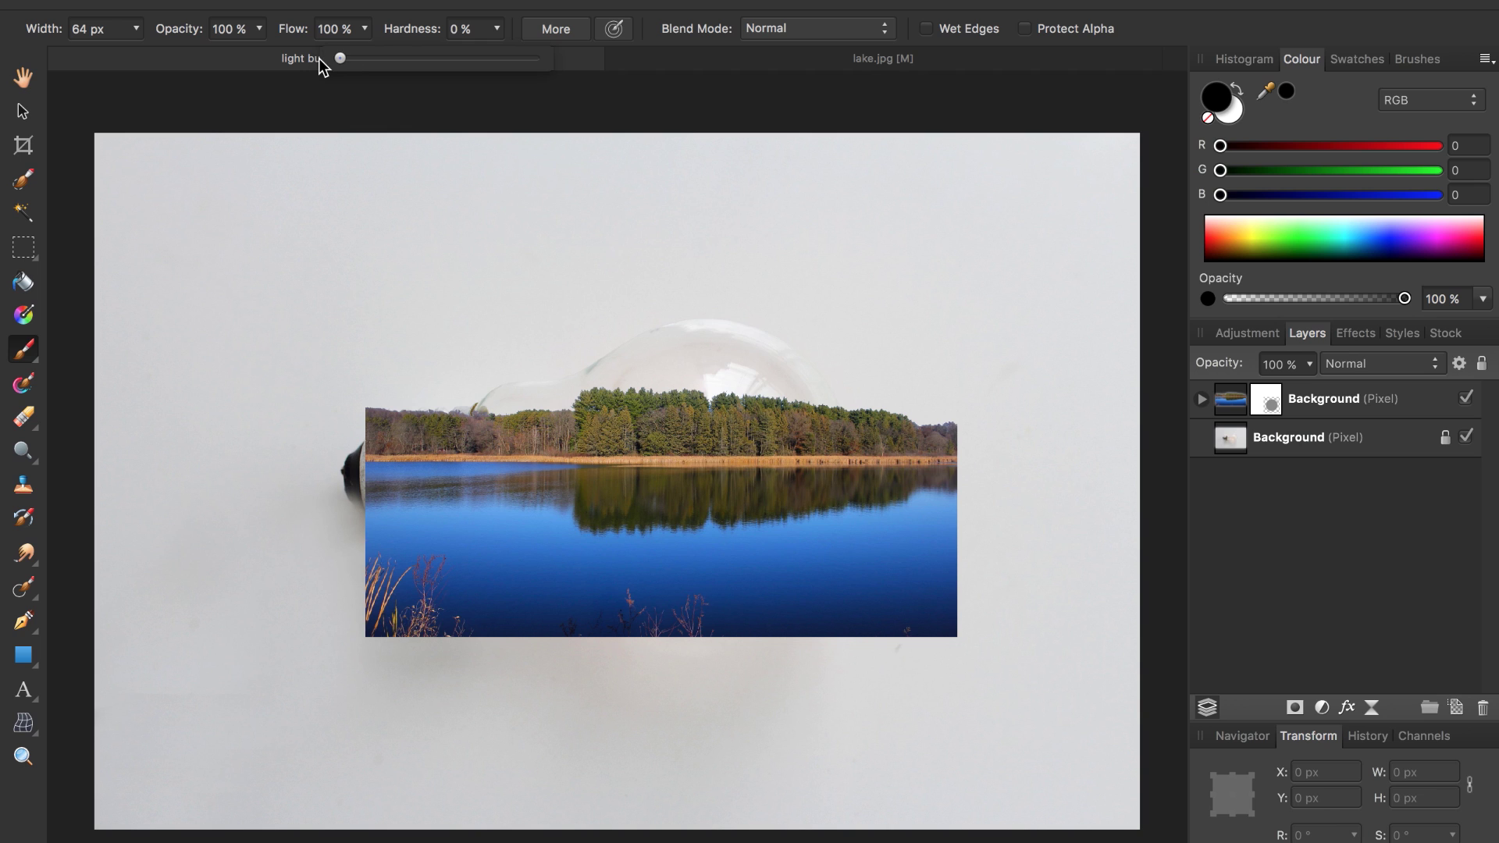
pyautogui.click(499, 30)
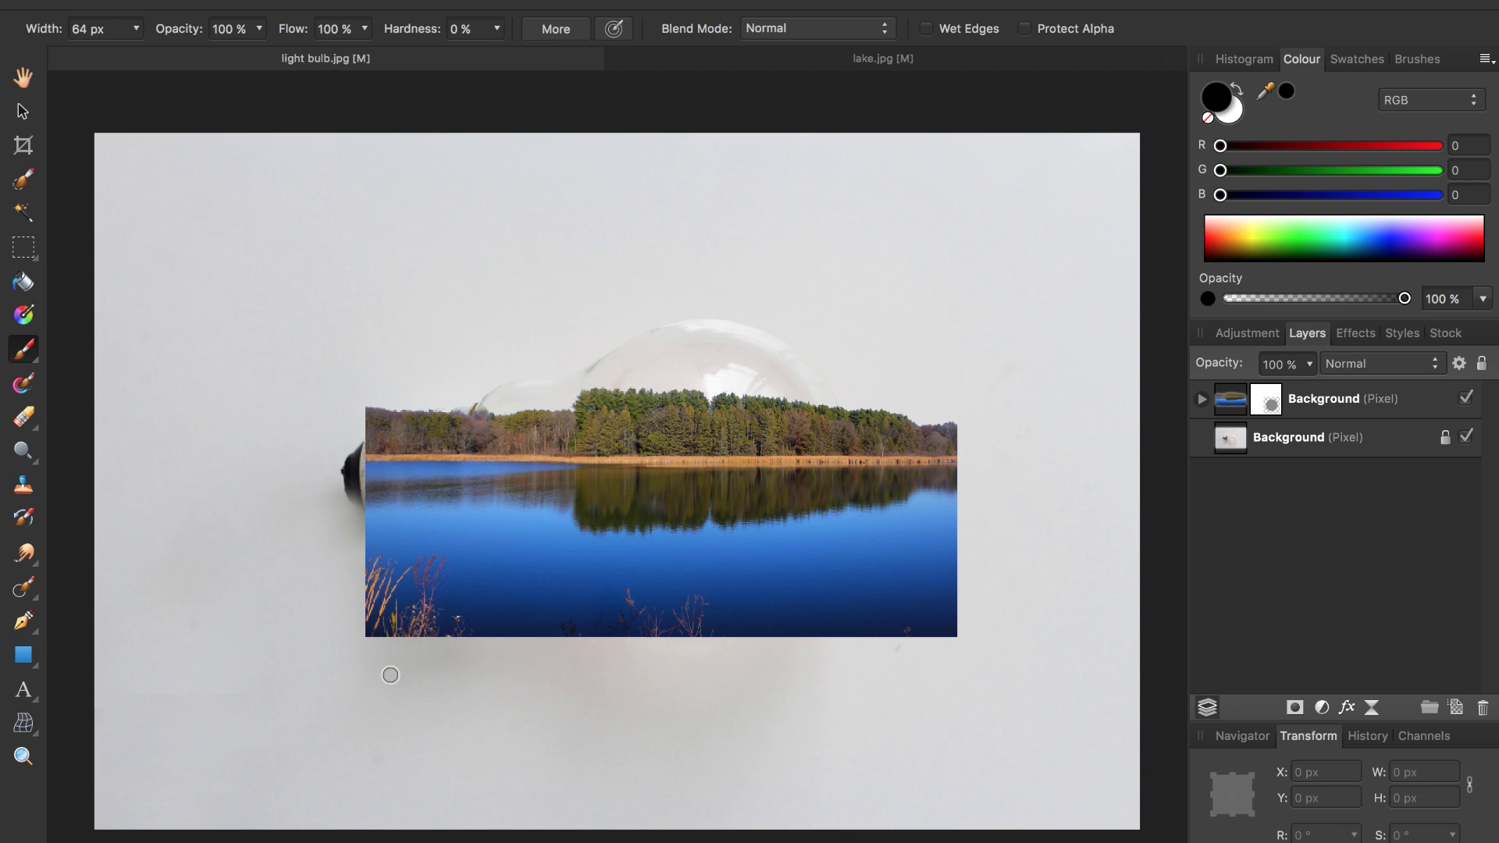
# Mask out the lake along its left edge and the bottom strip below the bulb
pyautogui.moveTo(390, 675)
pyautogui.mouseDown()
pyautogui.moveTo(376, 481)
pyautogui.moveTo(373, 671)
pyautogui.moveTo(363, 540)
pyautogui.moveTo(367, 414)
pyautogui.moveTo(397, 617)
pyautogui.moveTo(372, 383)
pyautogui.moveTo(419, 622)
pyautogui.moveTo(374, 525)
pyautogui.moveTo(419, 645)
pyautogui.moveTo(391, 497)
pyautogui.moveTo(419, 636)
pyautogui.mouseUp()
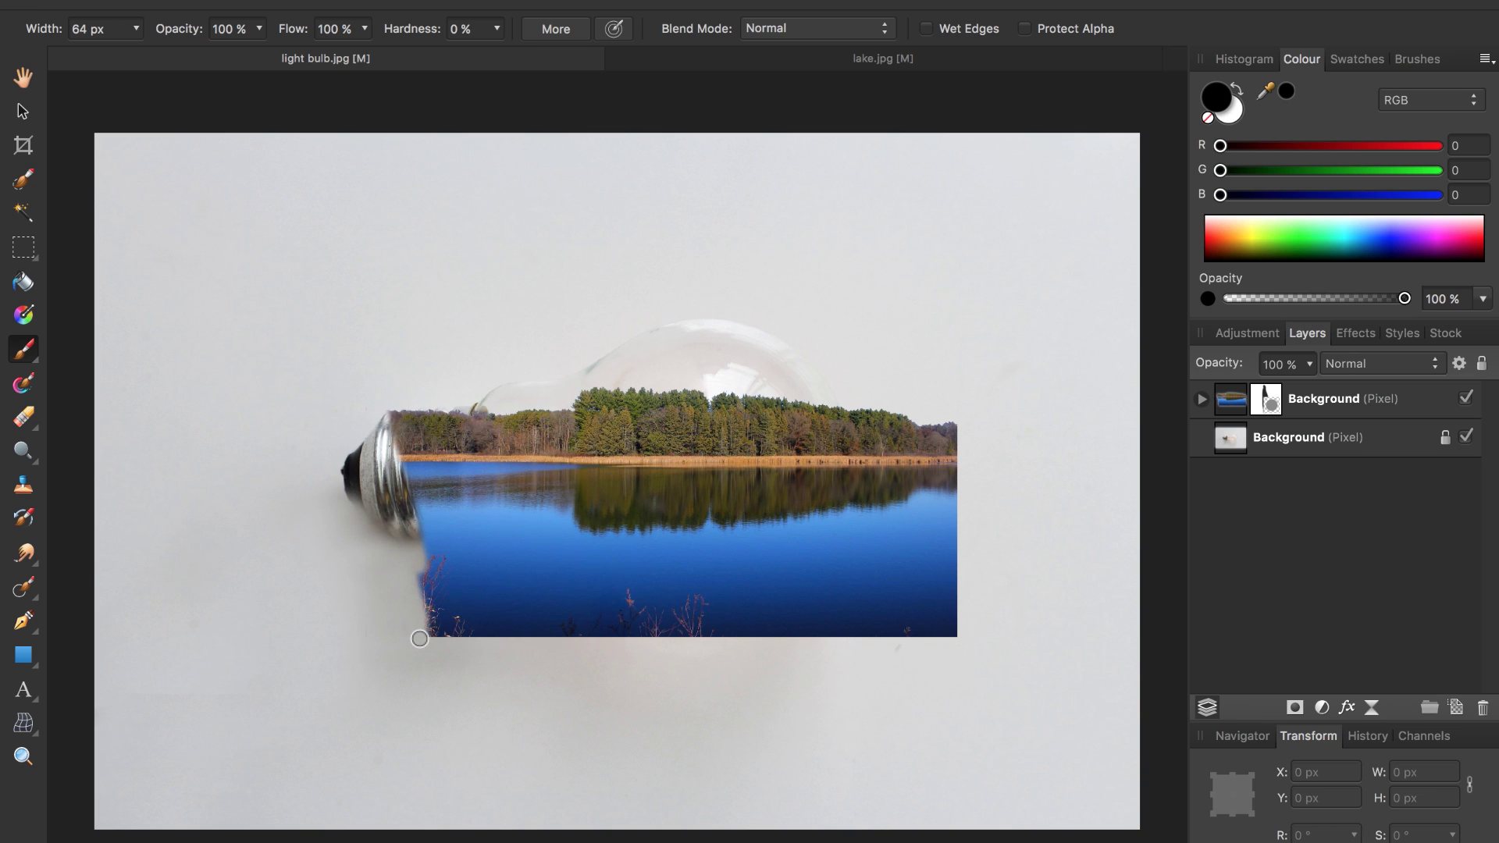
pyautogui.press(']')
pyautogui.press(']')
pyautogui.press(']')
pyautogui.press(']')
pyautogui.press(']')
pyautogui.press(']')
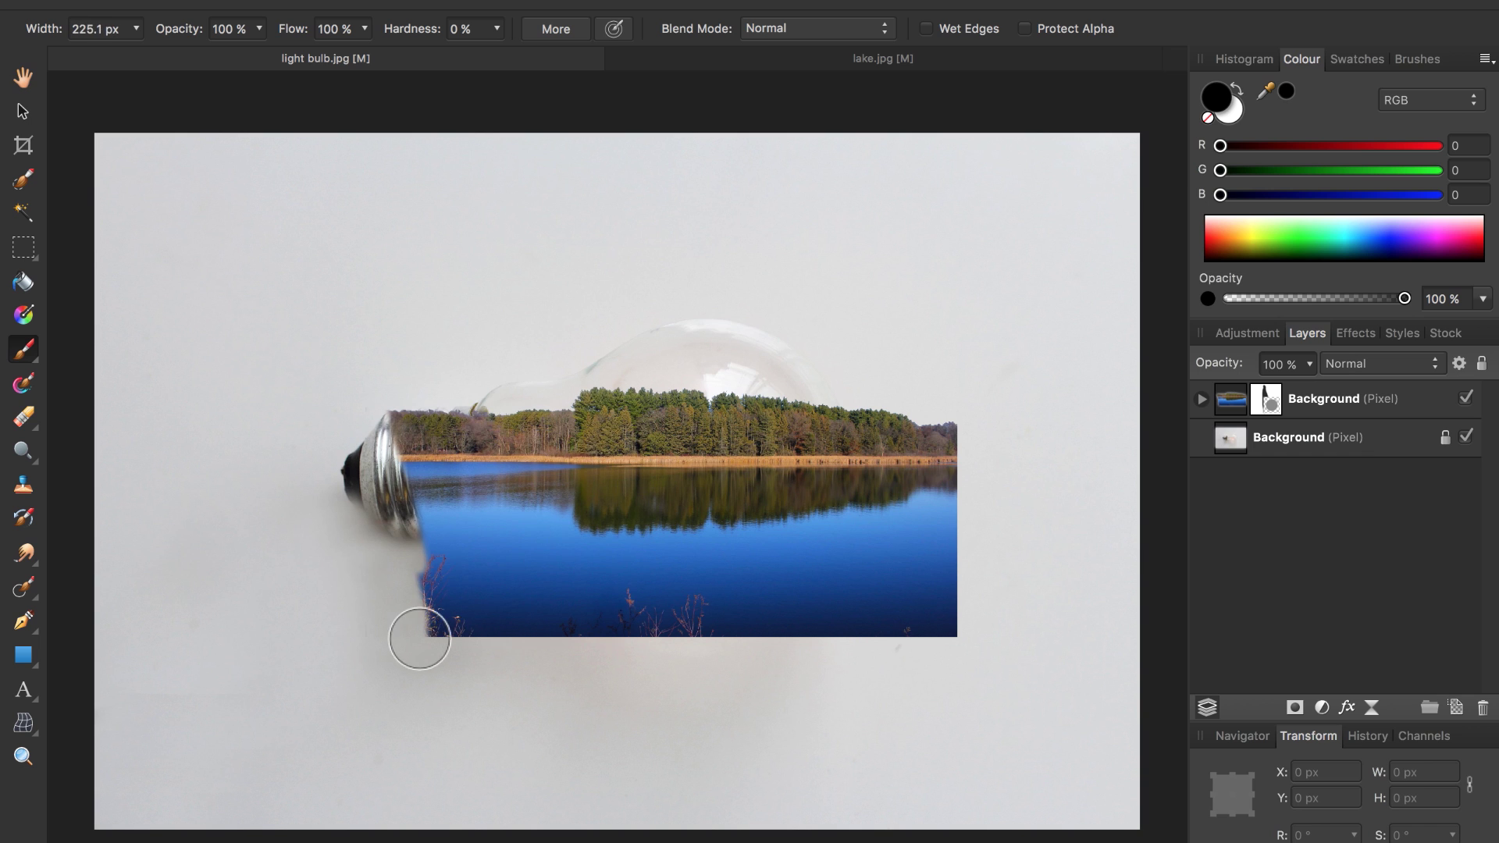
pyautogui.press(']')
pyautogui.press(']')
pyautogui.moveTo(414, 632)
pyautogui.mouseDown()
pyautogui.moveTo(908, 616)
pyautogui.moveTo(871, 592)
pyautogui.moveTo(729, 607)
pyautogui.moveTo(647, 589)
pyautogui.moveTo(701, 586)
pyautogui.moveTo(656, 586)
pyautogui.mouseUp()
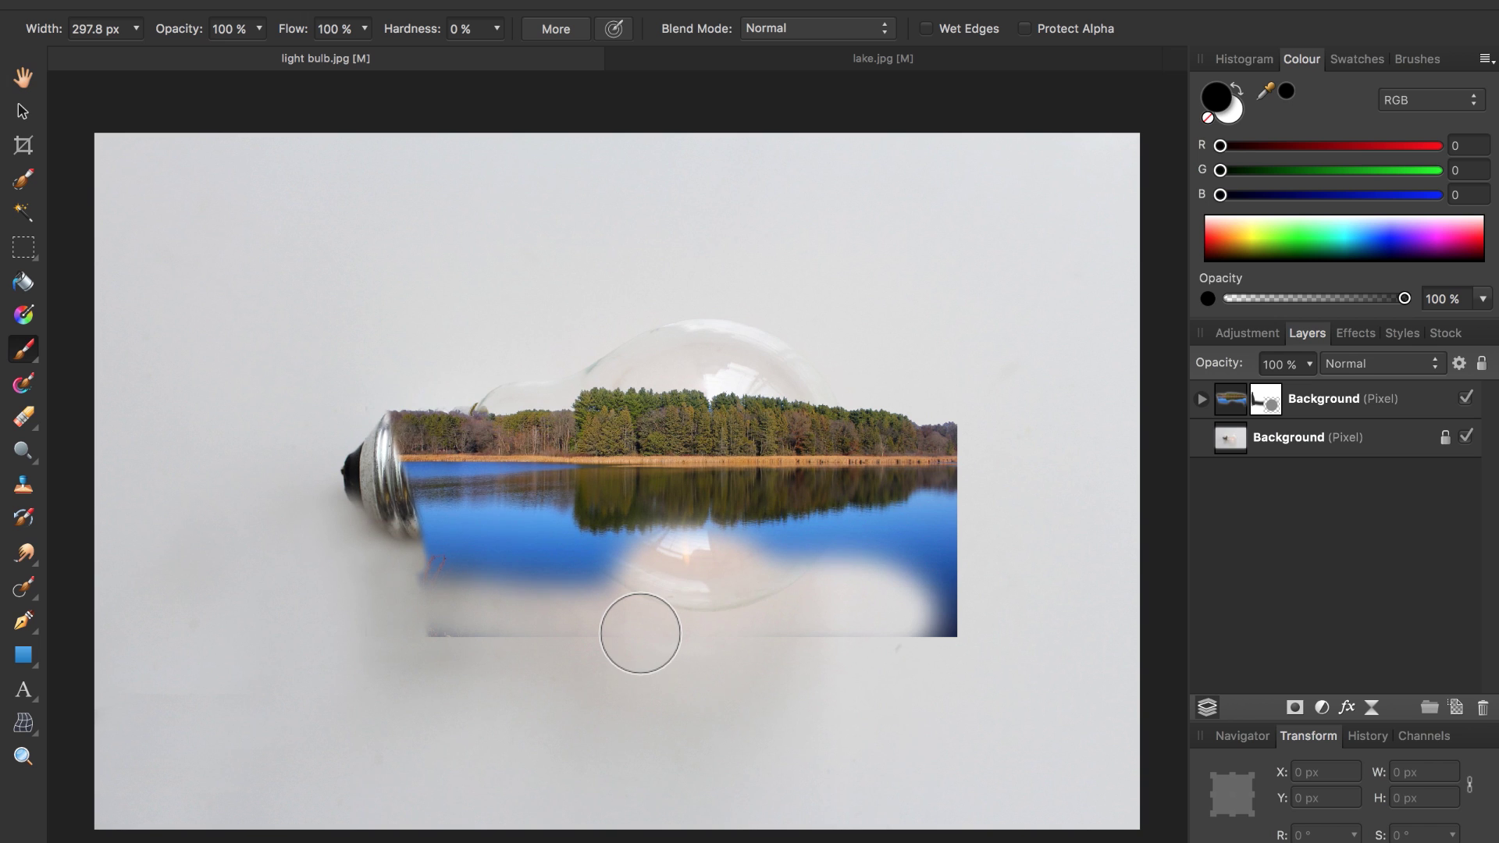
# Restore the lake inside the lower bulb, hide its right edge, and reselect the lake layer
pyautogui.press('x')
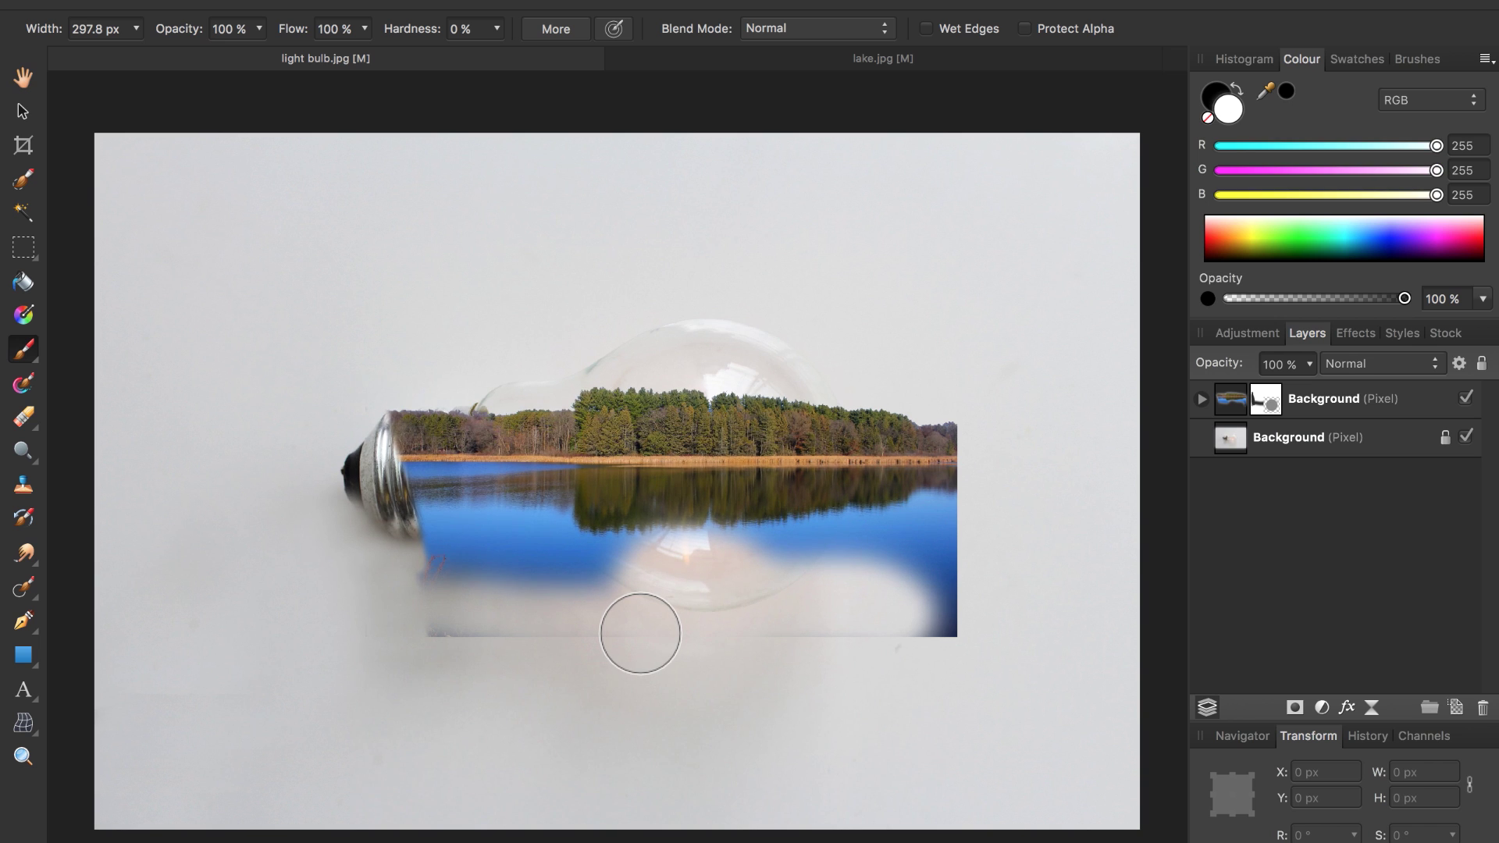
pyautogui.moveTo(641, 633)
pyautogui.mouseDown()
pyautogui.moveTo(655, 561)
pyautogui.moveTo(626, 542)
pyautogui.moveTo(692, 568)
pyautogui.moveTo(800, 555)
pyautogui.moveTo(629, 547)
pyautogui.mouseUp()
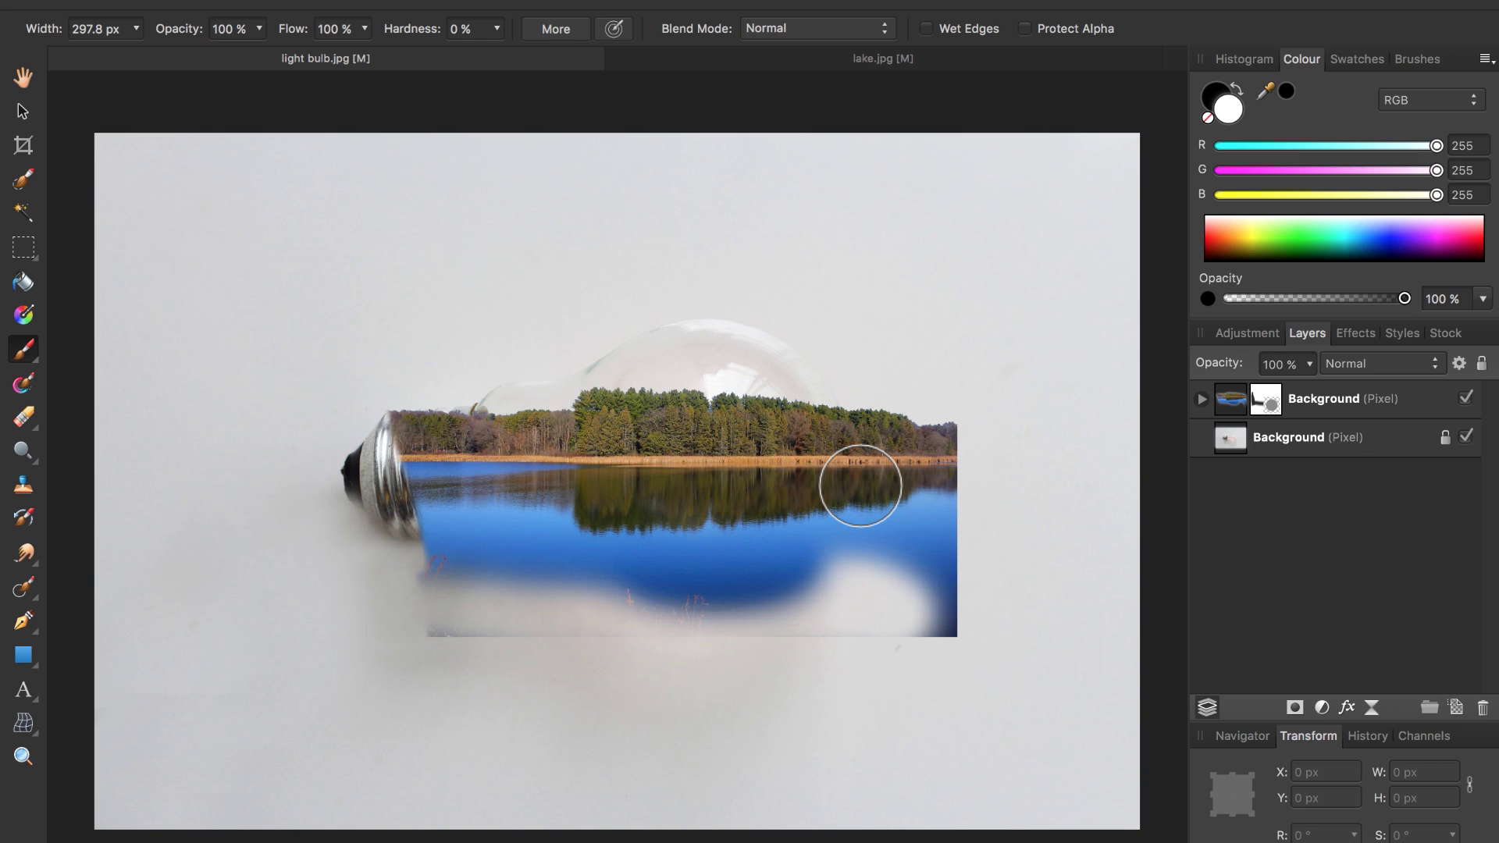
pyautogui.press('x')
pyautogui.moveTo(864, 492)
pyautogui.mouseDown()
pyautogui.moveTo(884, 557)
pyautogui.moveTo(927, 454)
pyautogui.moveTo(913, 646)
pyautogui.moveTo(480, 634)
pyautogui.moveTo(422, 418)
pyautogui.moveTo(444, 402)
pyautogui.moveTo(452, 489)
pyautogui.moveTo(475, 461)
pyautogui.moveTo(456, 562)
pyautogui.moveTo(598, 595)
pyautogui.moveTo(664, 633)
pyautogui.moveTo(846, 573)
pyautogui.moveTo(872, 417)
pyautogui.moveTo(866, 521)
pyautogui.moveTo(660, 632)
pyautogui.moveTo(572, 626)
pyautogui.mouseUp()
pyautogui.press('[')
pyautogui.press('[')
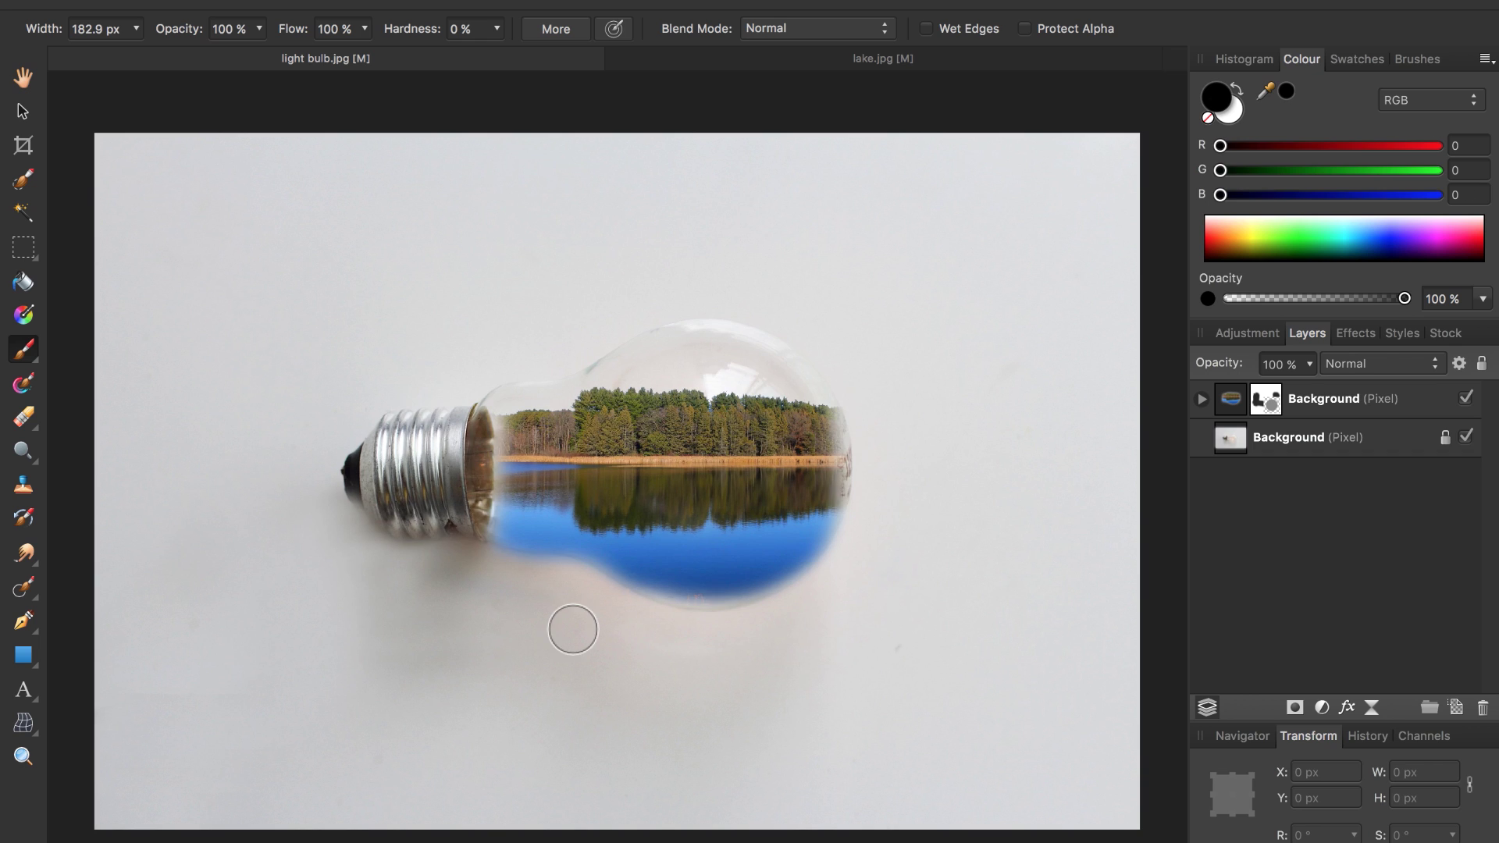
pyautogui.press('x')
pyautogui.press('[')
pyautogui.press('[')
pyautogui.press('x')
pyautogui.press(']')
pyautogui.press(']')
pyautogui.scroll(-1, 886, 545)
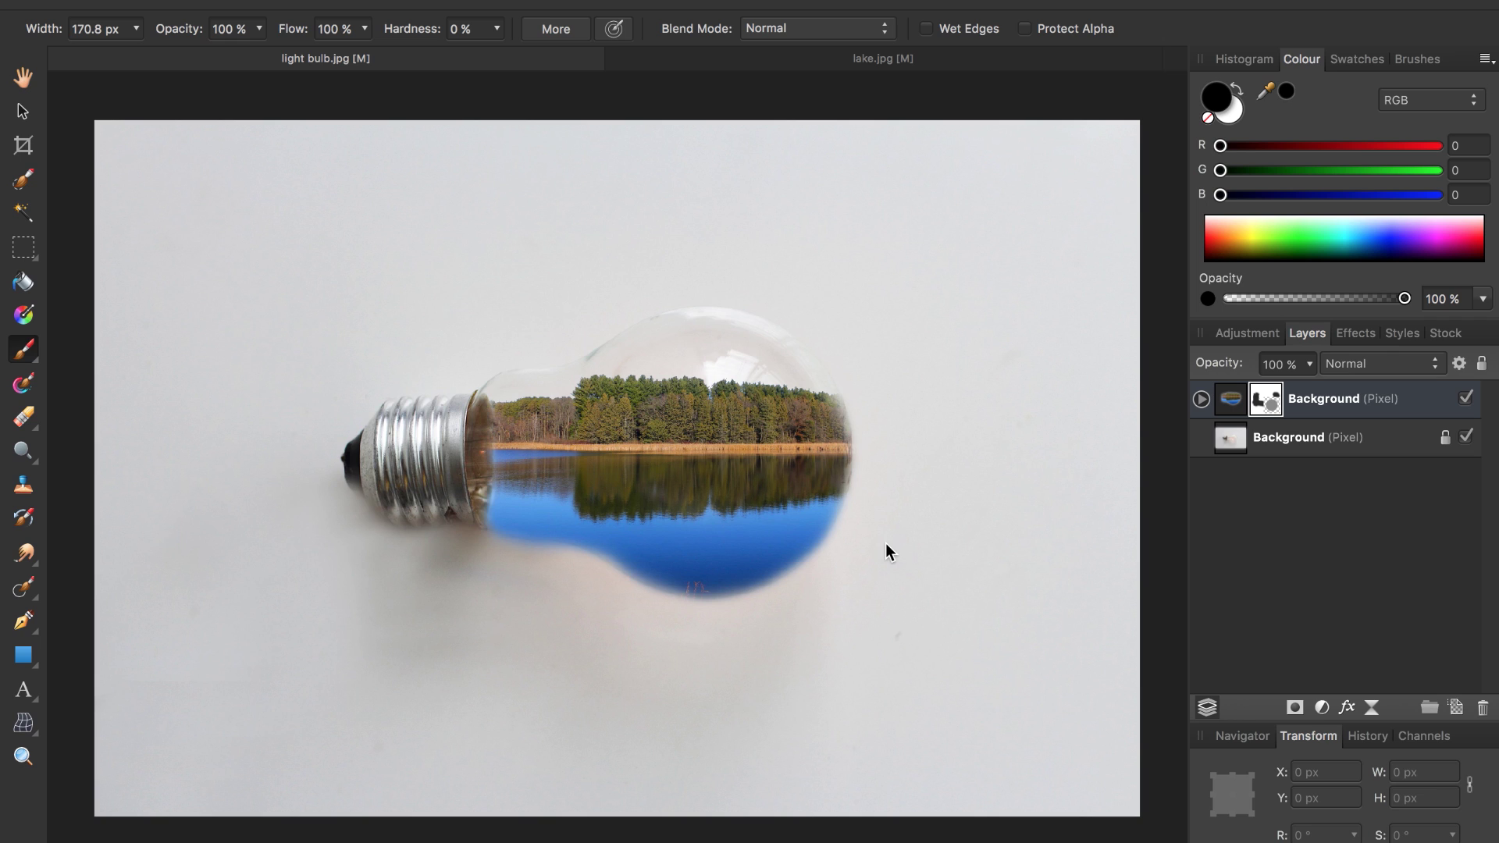
pyautogui.click(1225, 406)
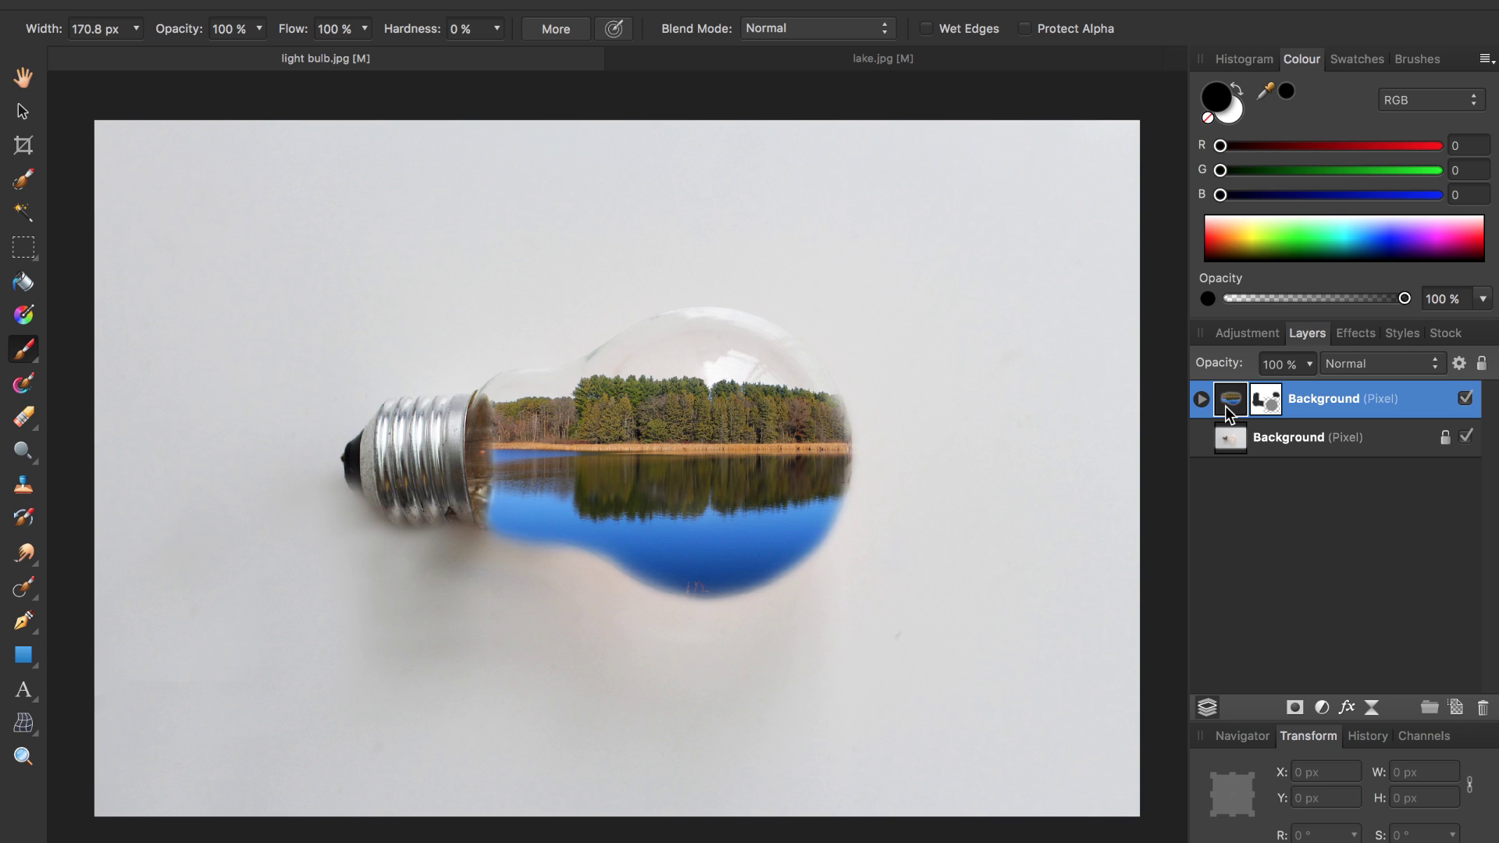
# Set the lake layer's blend mode to Linear Light
pyautogui.click(1354, 367)
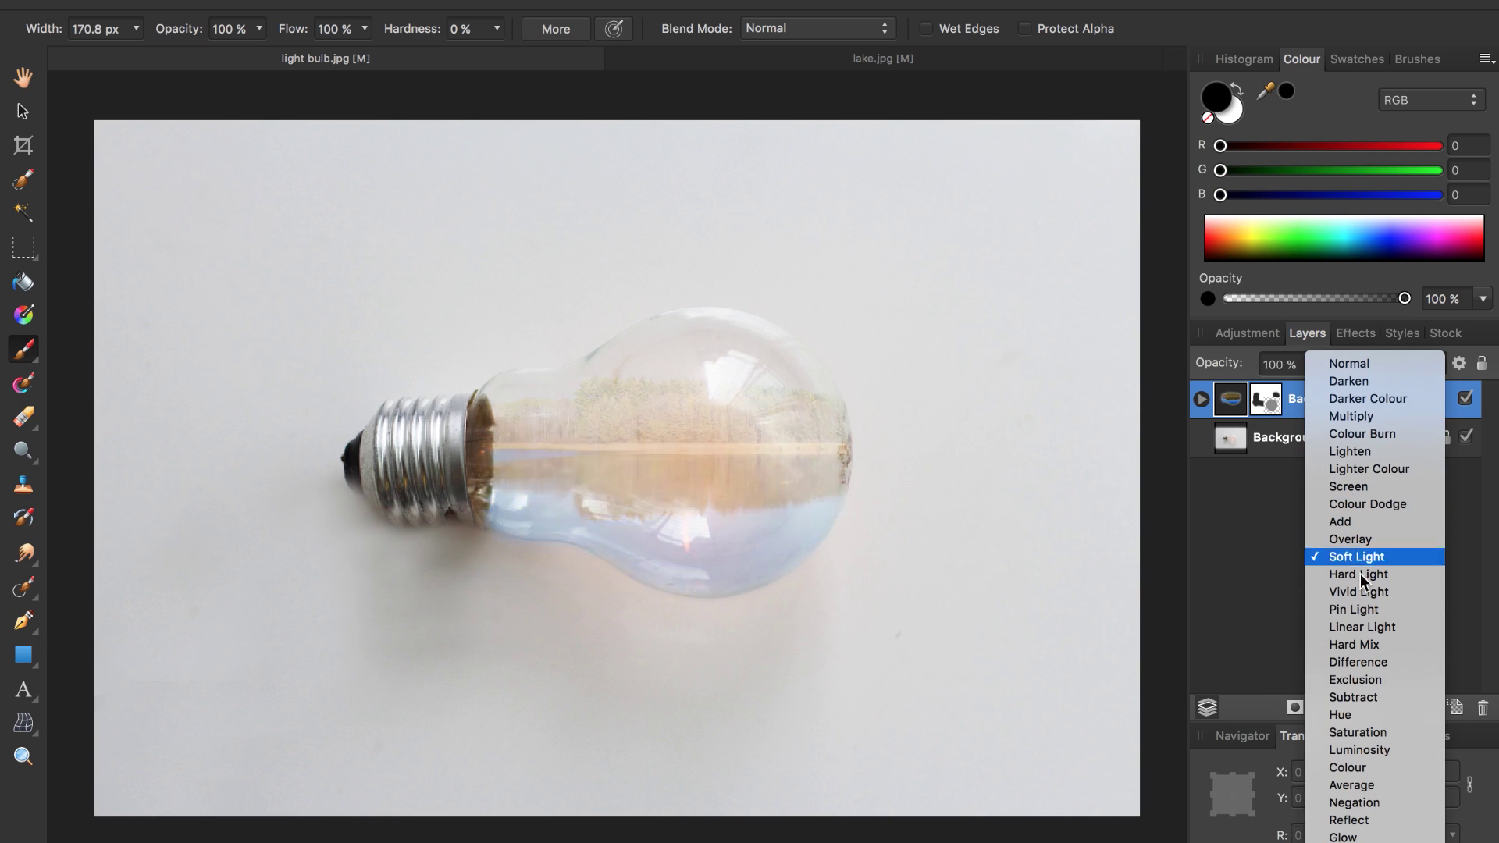
pyautogui.click(1363, 625)
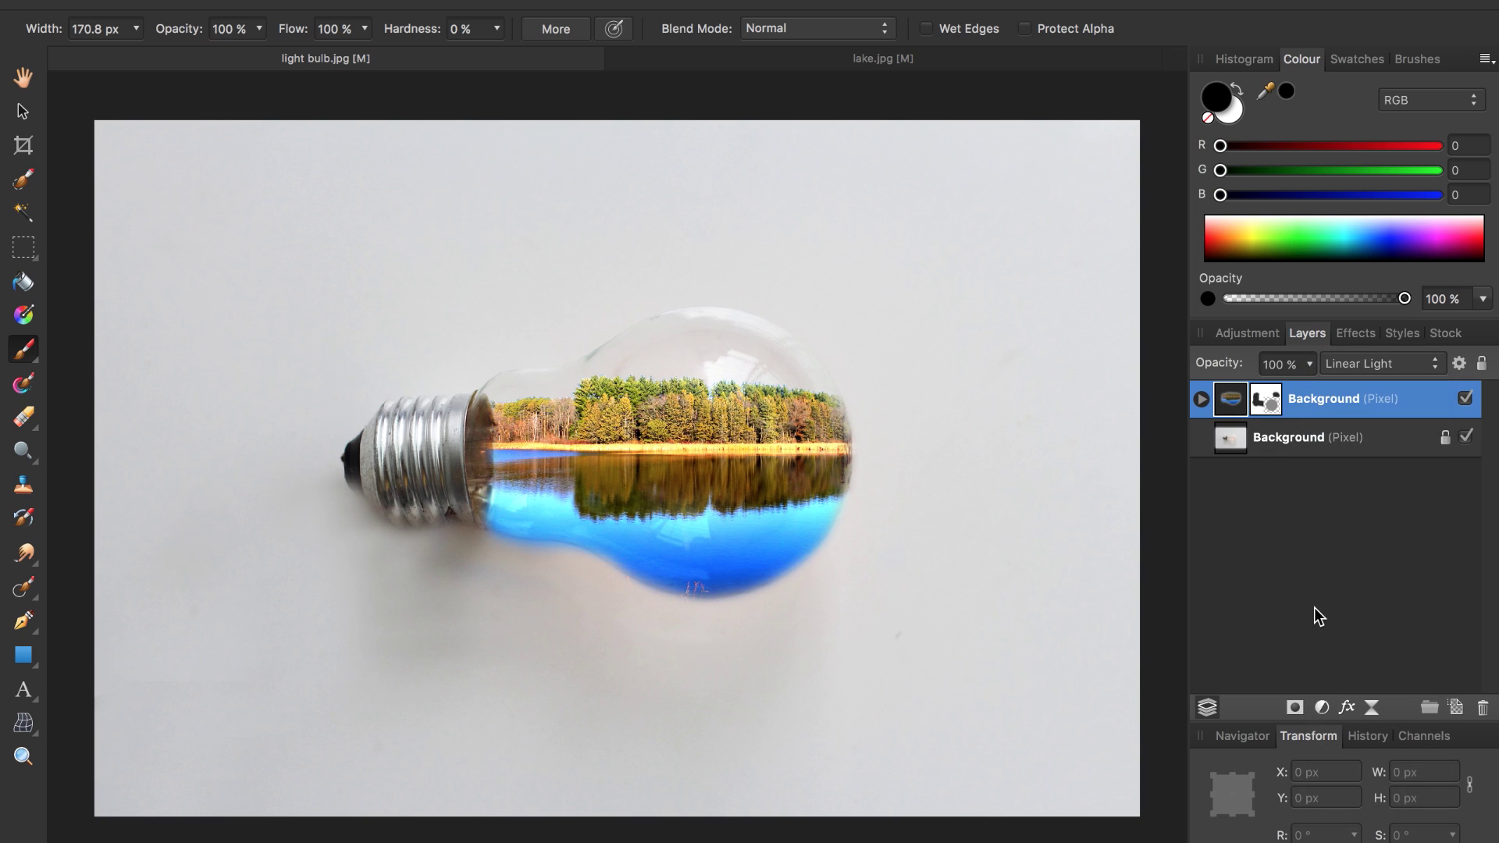